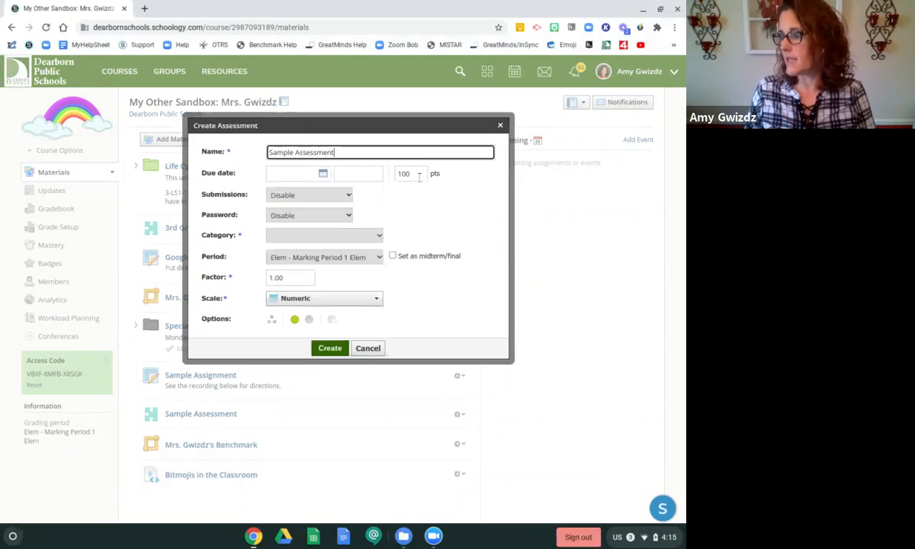
Create the assessment with submissions enabled and the category set to (Ungraded)
left_click(305, 196)
left_click(331, 210)
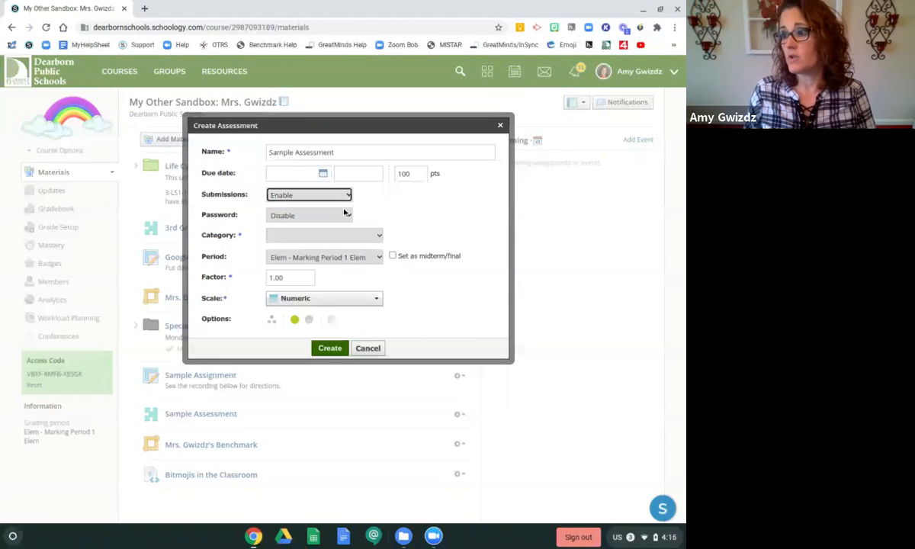
left_click(355, 236)
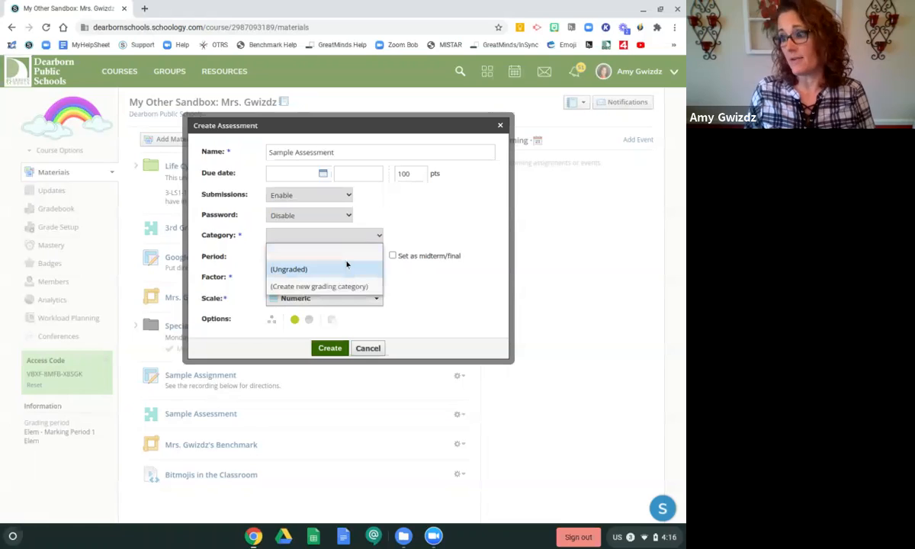
left_click(328, 266)
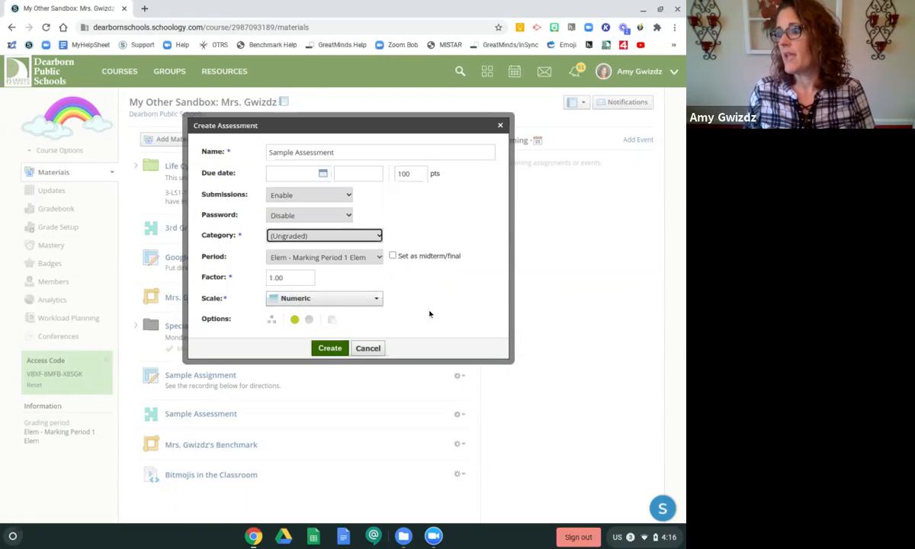
left_click(335, 347)
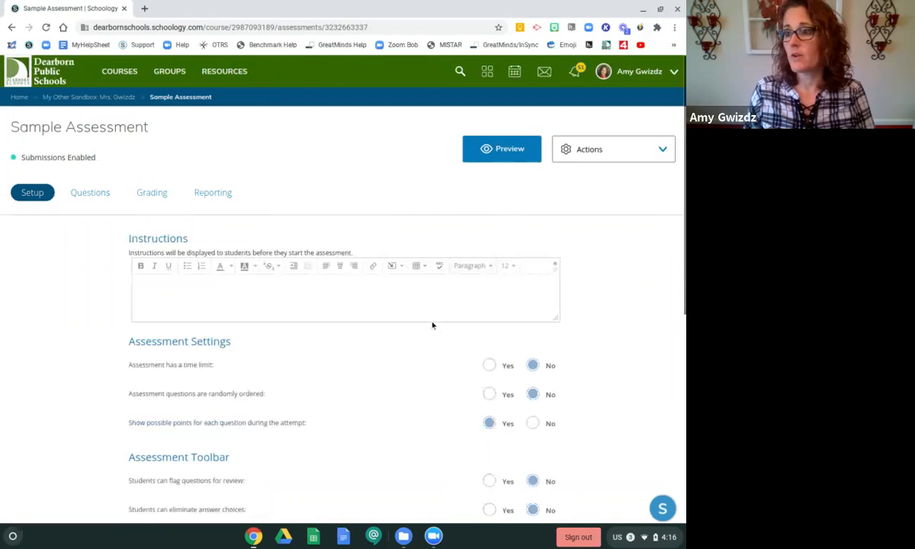
Examine the assessment toolbar and student settings options, including the calculator, ruler and results-view choices
scroll(431, 321, "down", 2)
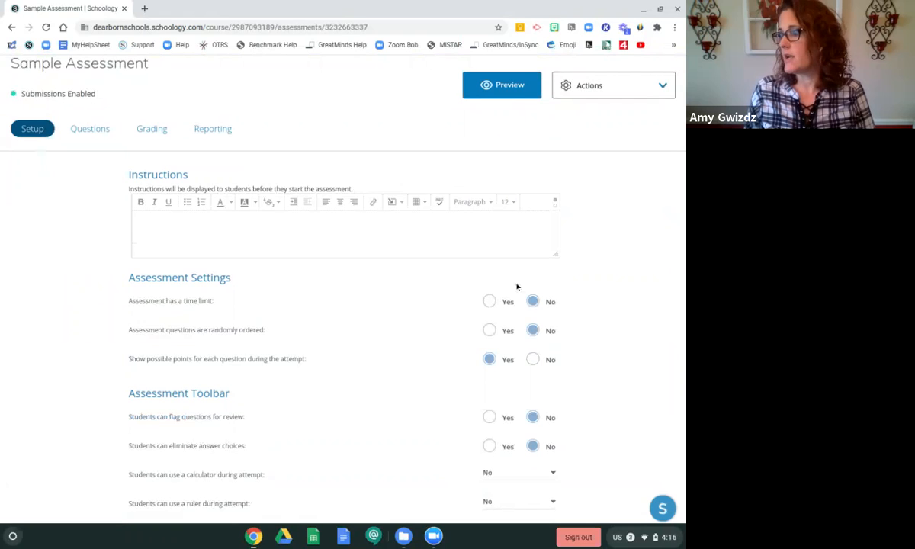
scroll(573, 368, "down", 1)
scroll(572, 367, "down", 3)
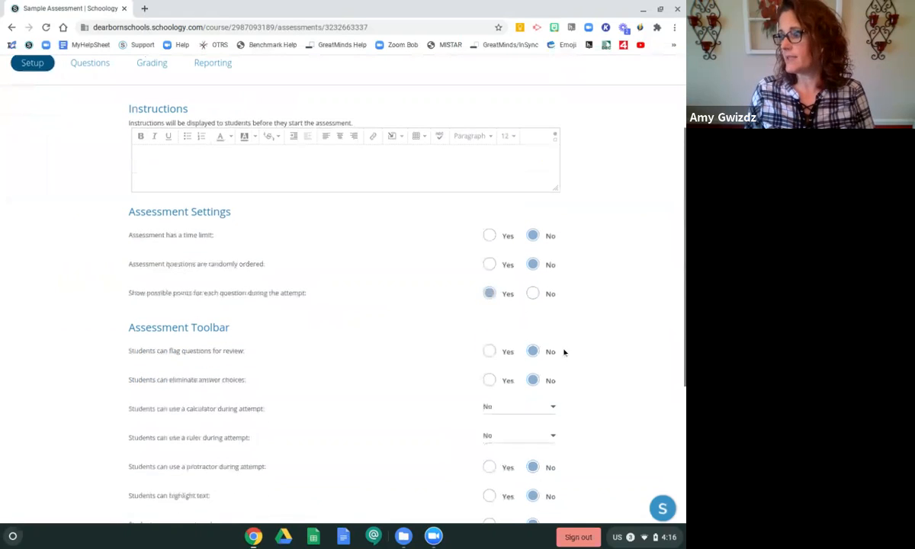
scroll(536, 314, "down", 3)
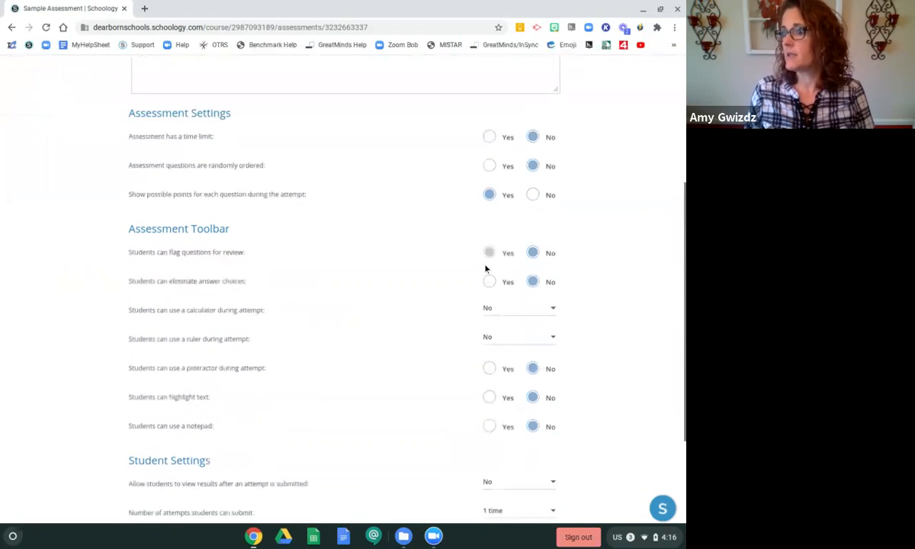
scroll(455, 237, "down", 2)
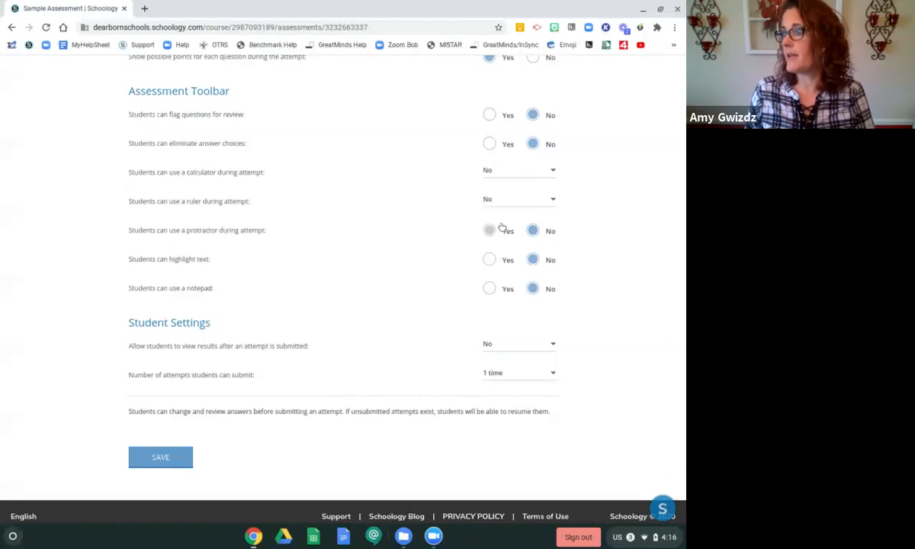
left_click(554, 172)
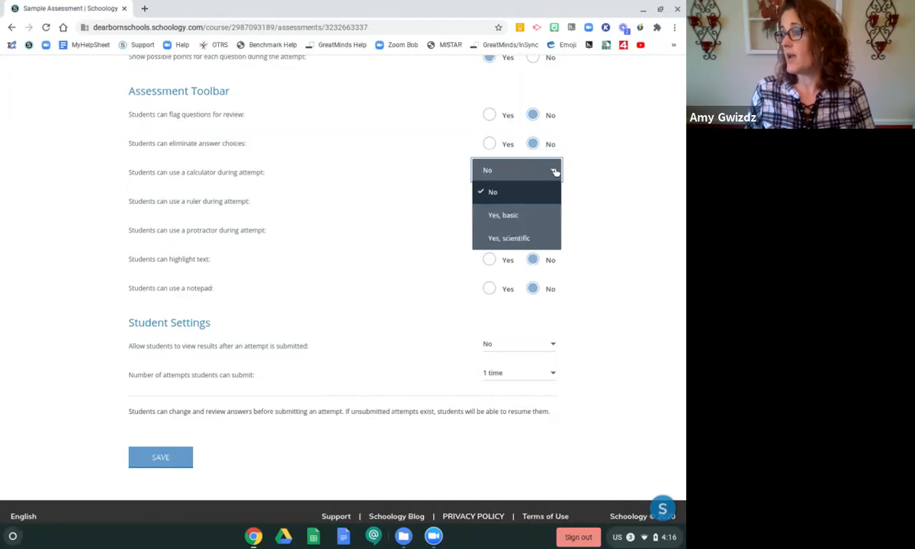
left_click(555, 171)
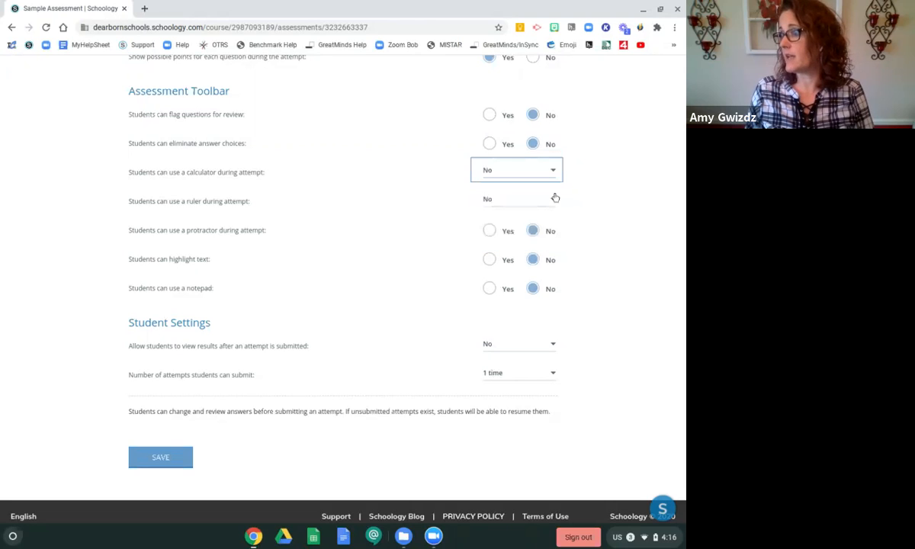
left_click(552, 173)
left_click(552, 172)
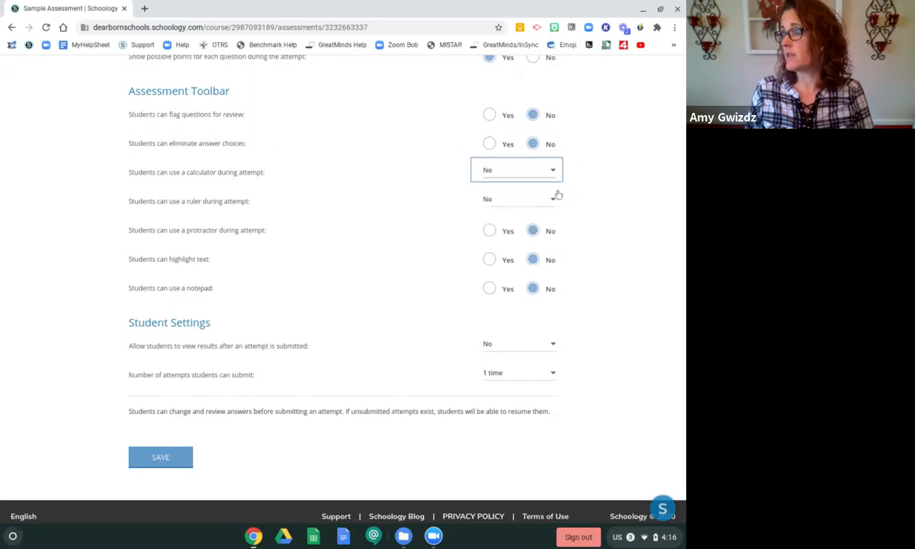
left_click(548, 205)
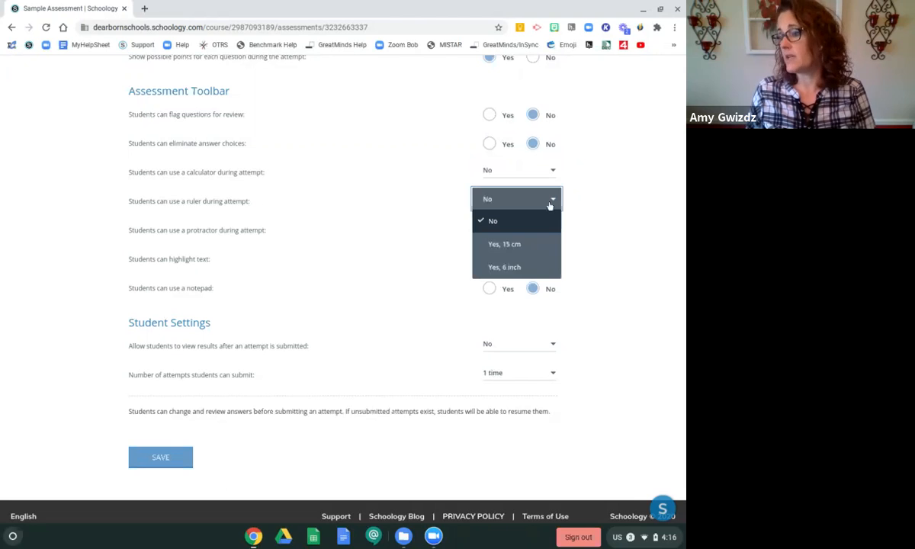
left_click(549, 203)
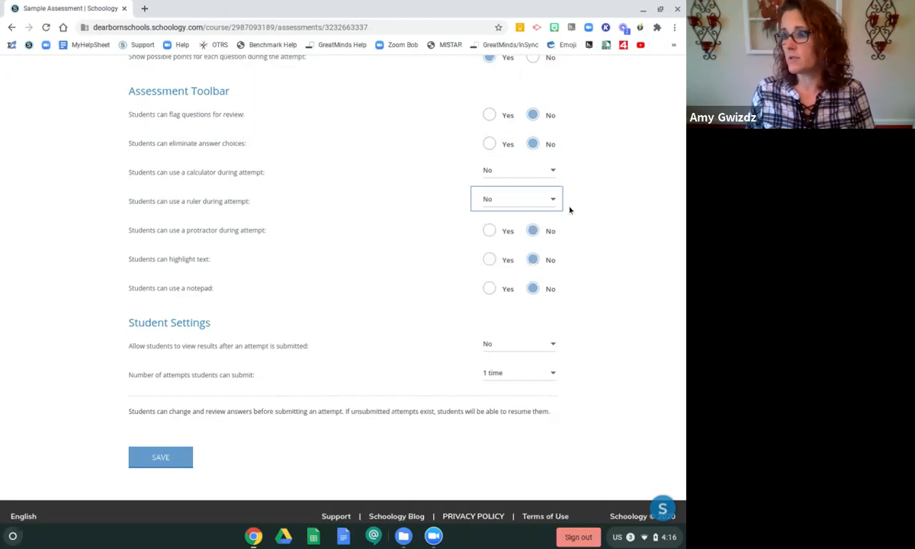
scroll(420, 262, "down", 1)
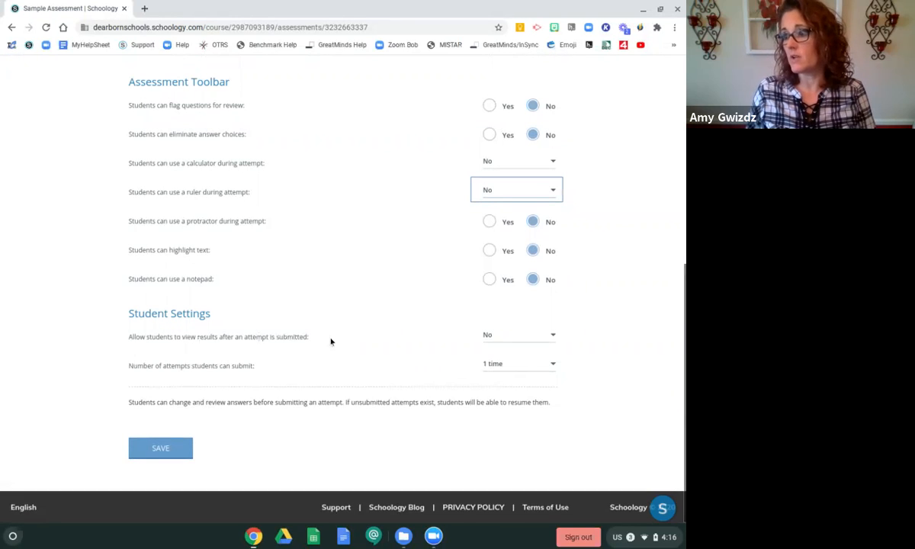
left_click(543, 334)
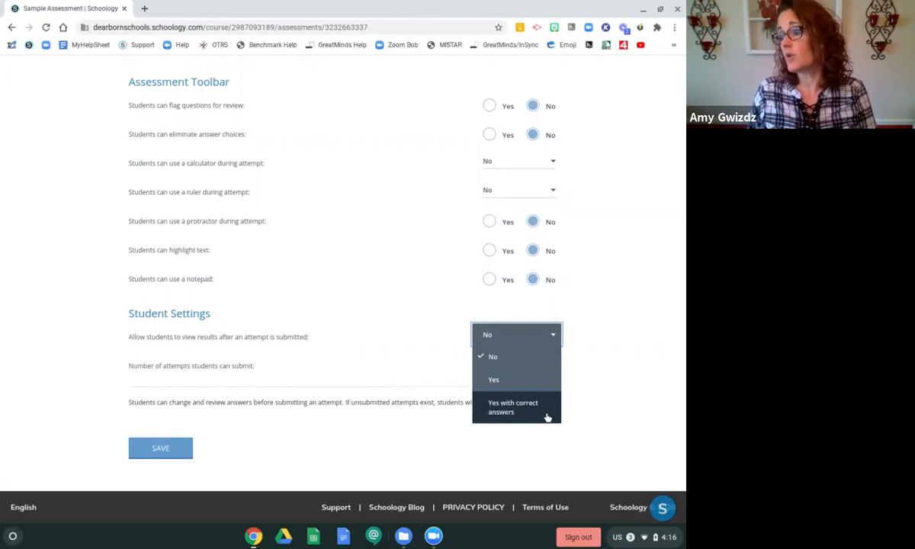
left_click(553, 335)
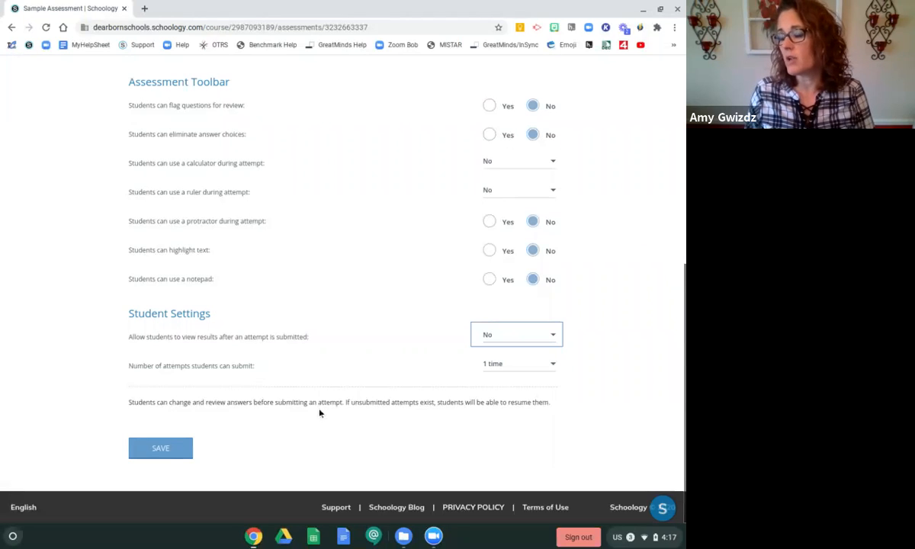
Save the assessment setup and start a new multiple choice question
left_click(163, 456)
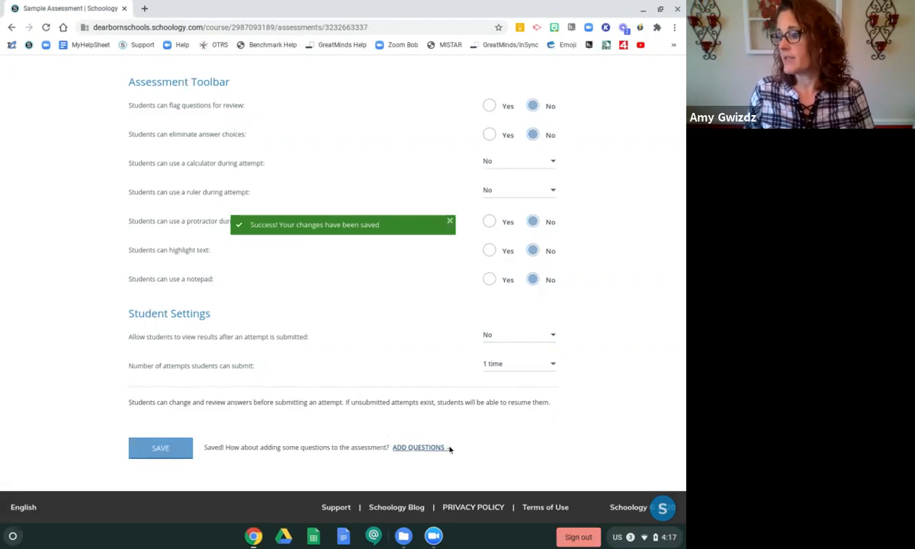
left_click(426, 449)
scroll(427, 455, "down", 1)
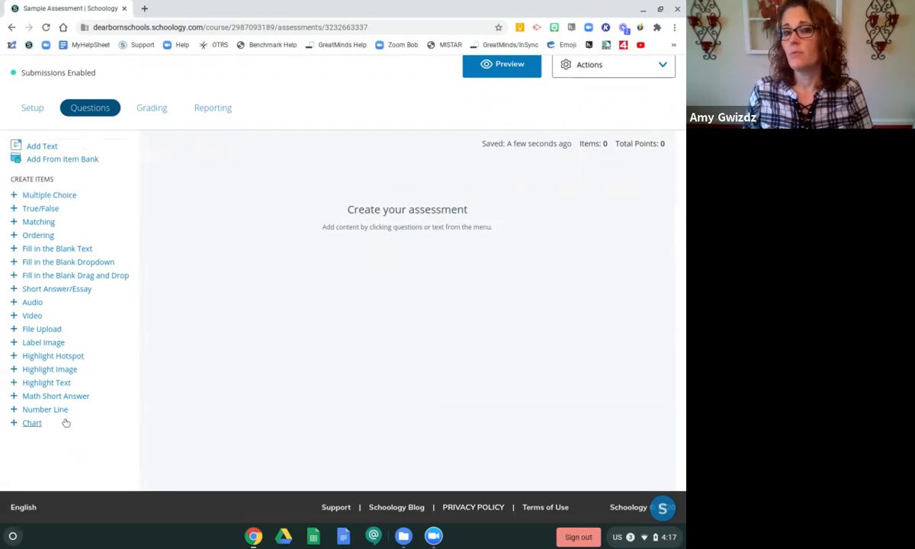
left_click(52, 196)
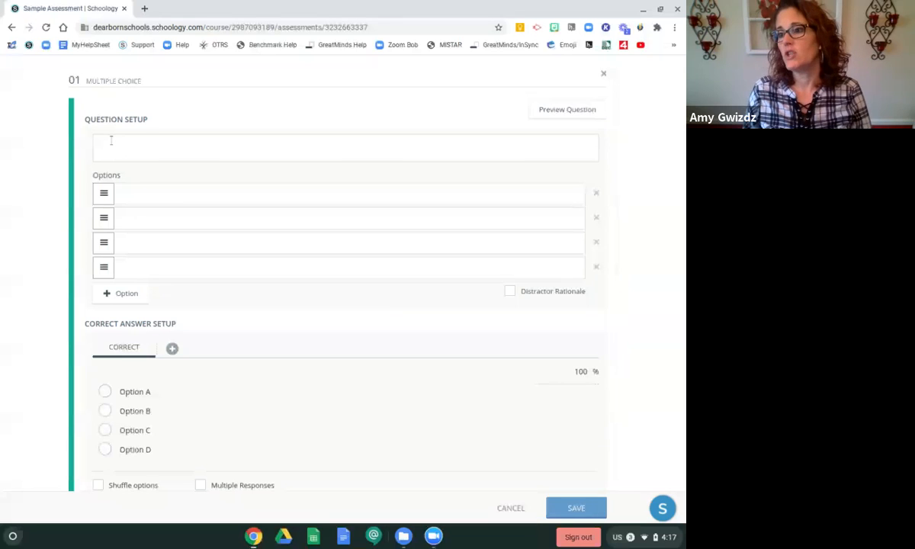
Open the question's Tools dialog and examine the audio and video player options
left_click(110, 140)
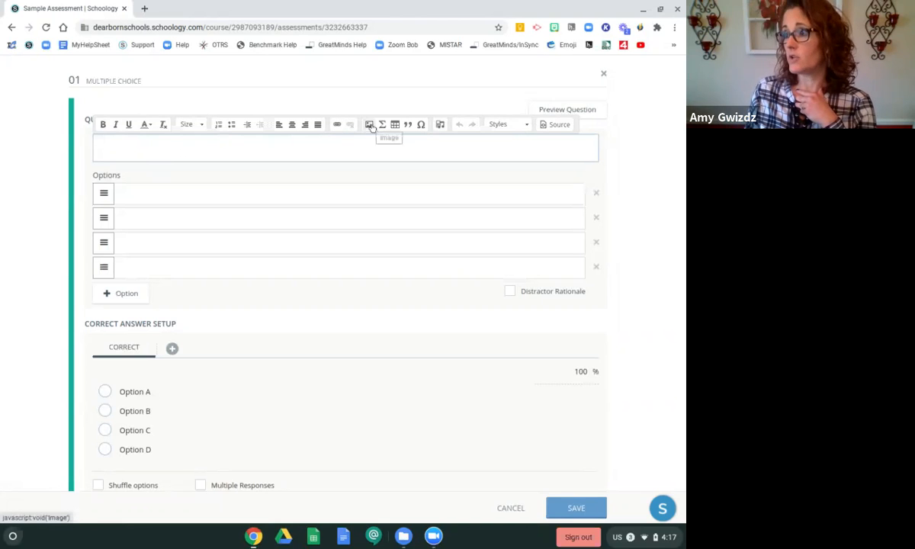
left_click(440, 128)
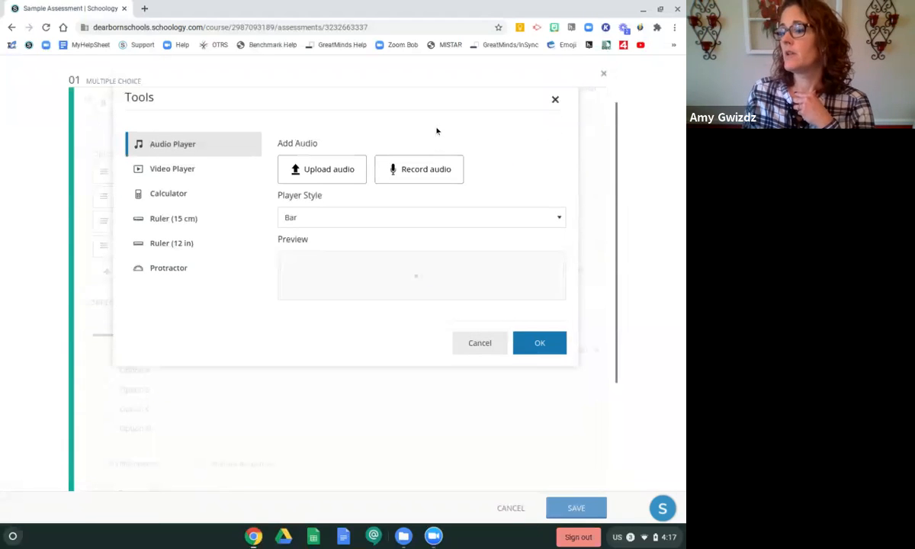
left_click(415, 183)
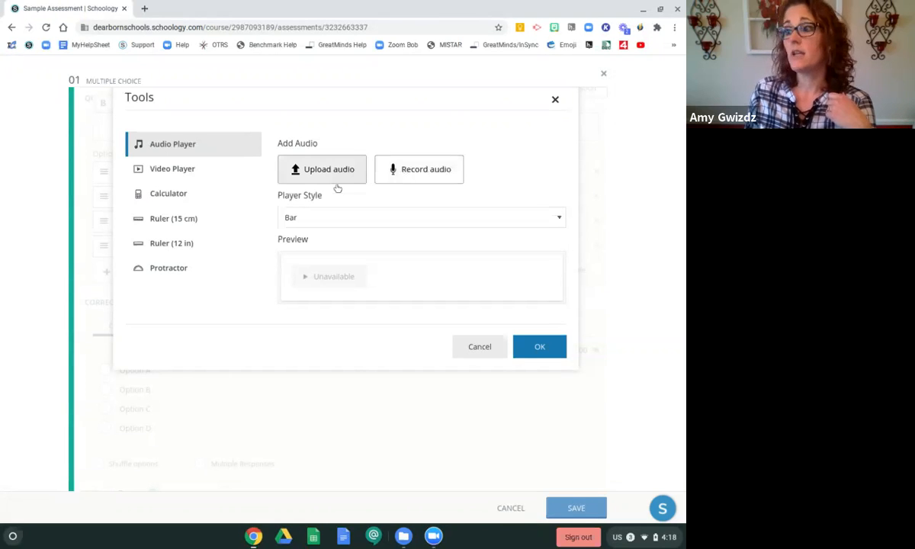
left_click(190, 176)
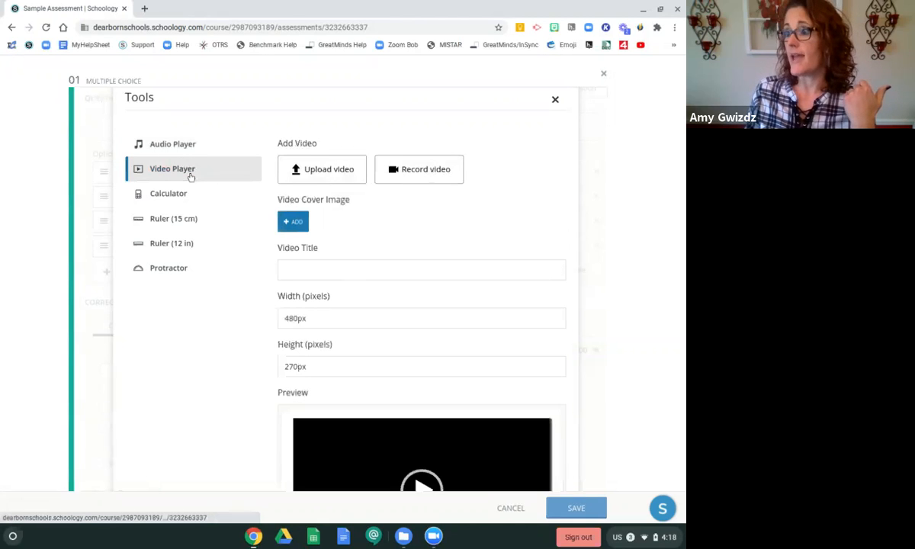
left_click(555, 99)
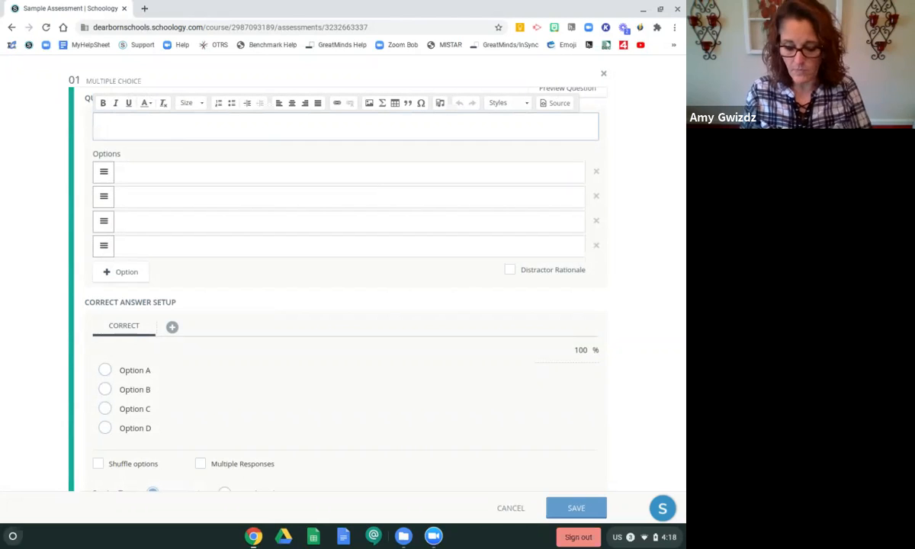
Enter the question text "This is a multiple choice question. Type your question in here."
type("This")
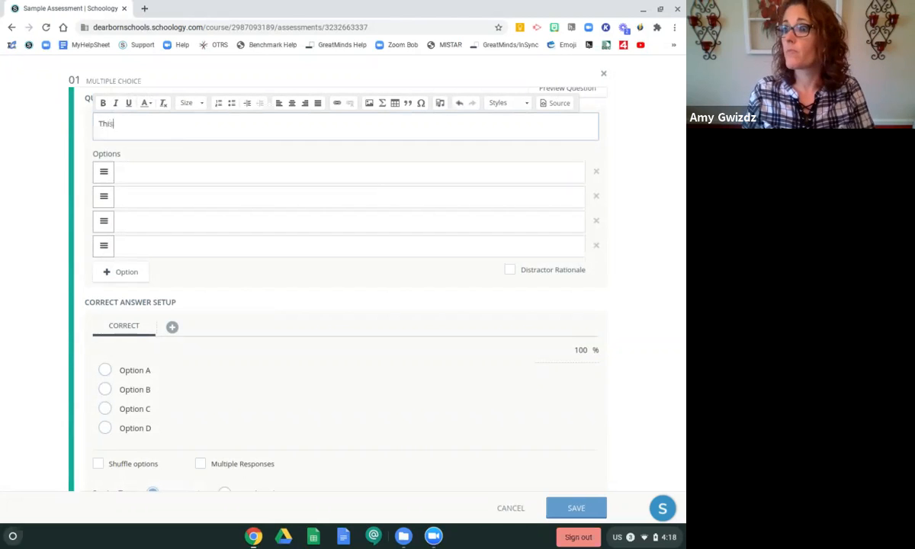
type(" is a mulitple")
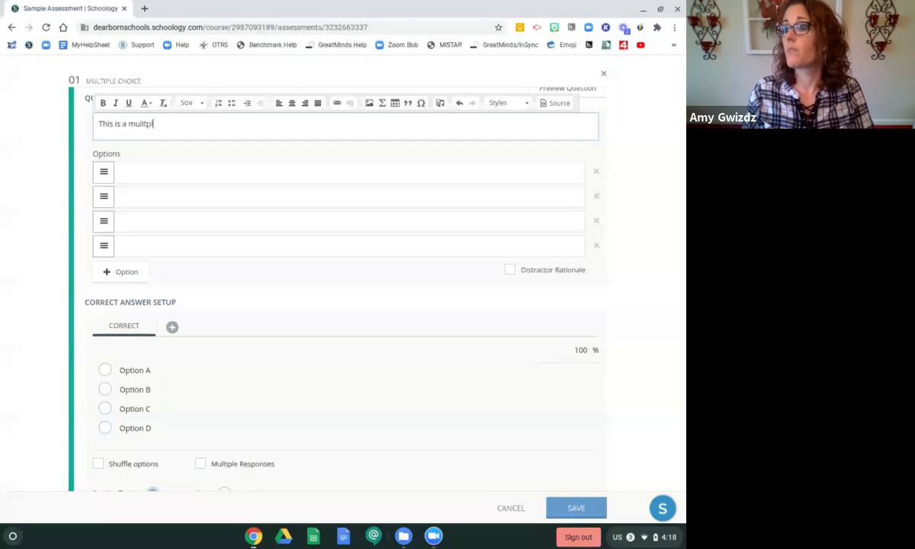
key("BackSpace")
key("BackSpace")
key("BackSpace")
key("BackSpace")
key("BackSpace")
key("BackSpace")
type("t")
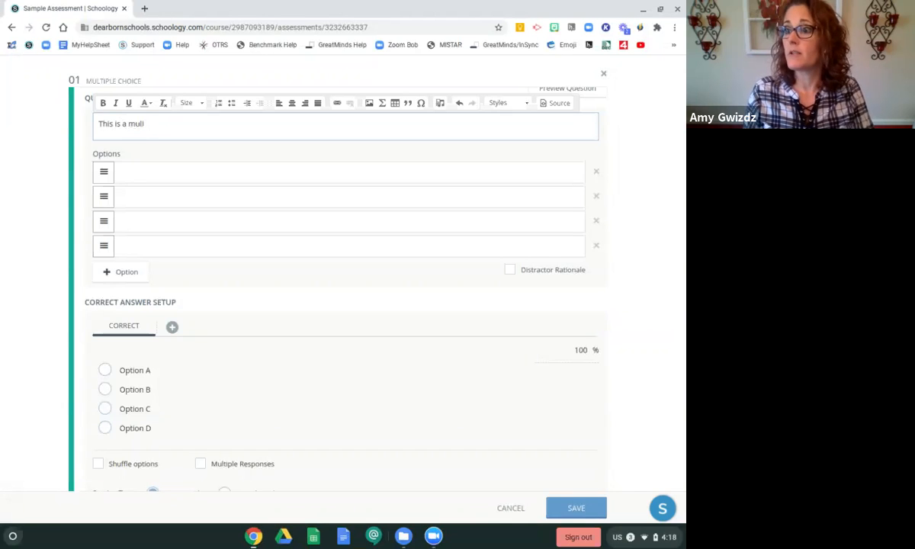
type("iple choic")
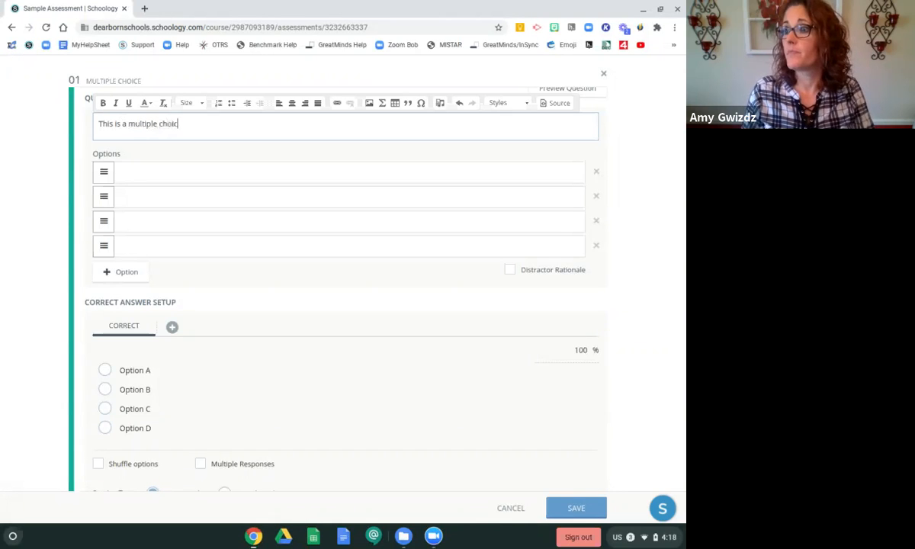
type("e question.")
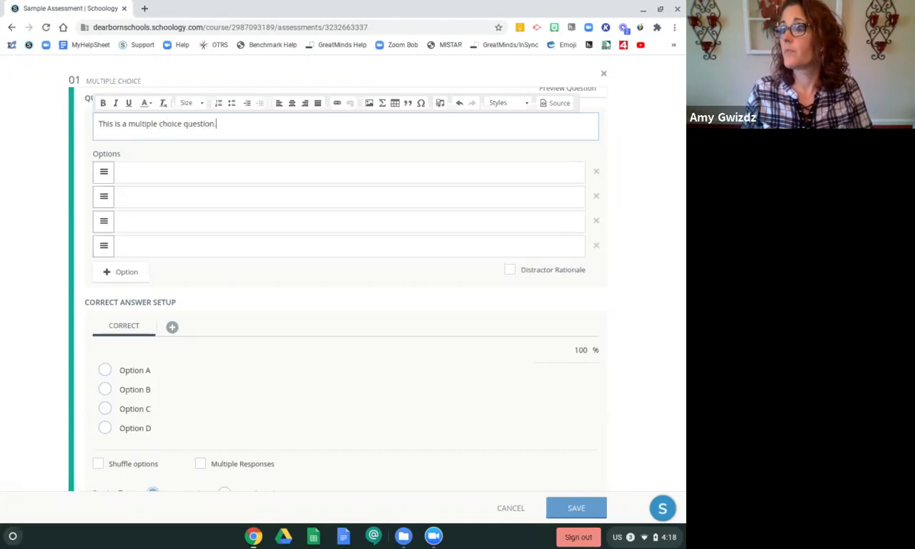
type("  Type your question in here.")
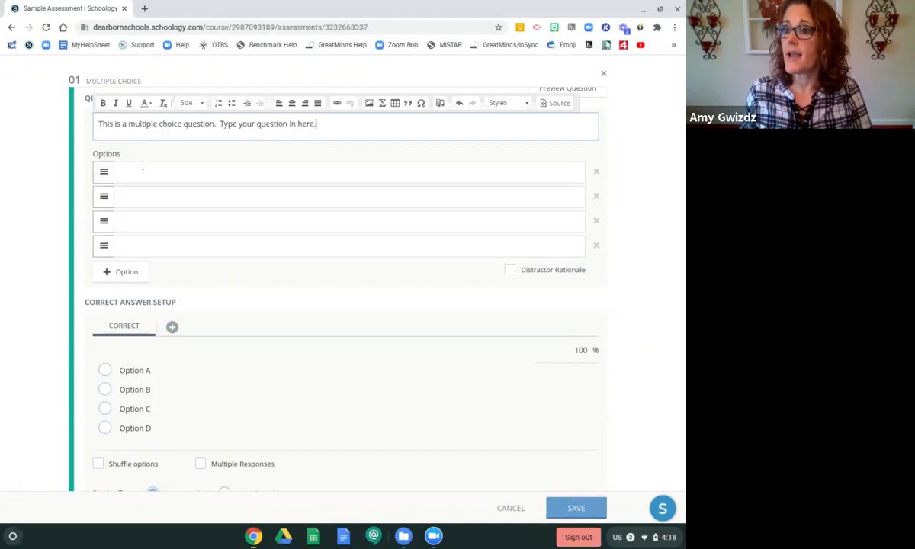
Fill in the first two answer options as blue and purple
left_click(144, 170)
type("Blue")
left_click(126, 198)
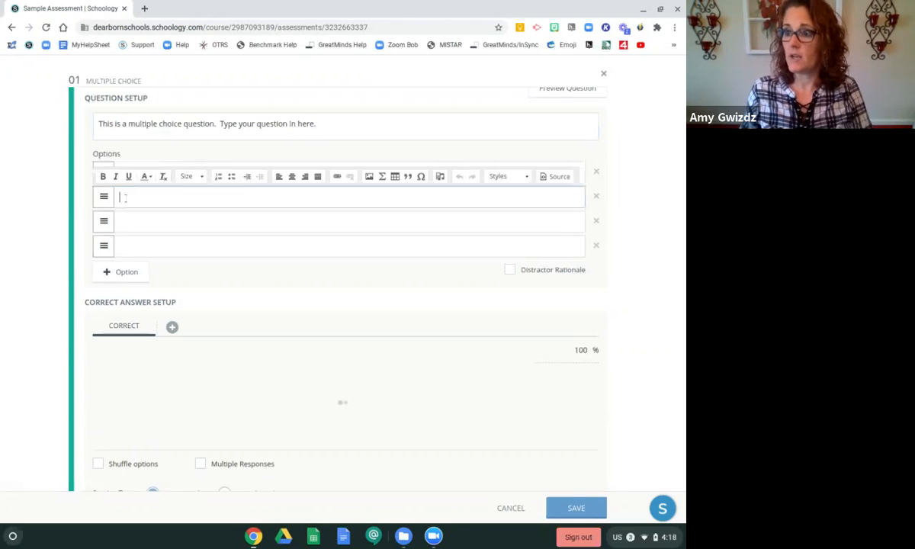
type("purple")
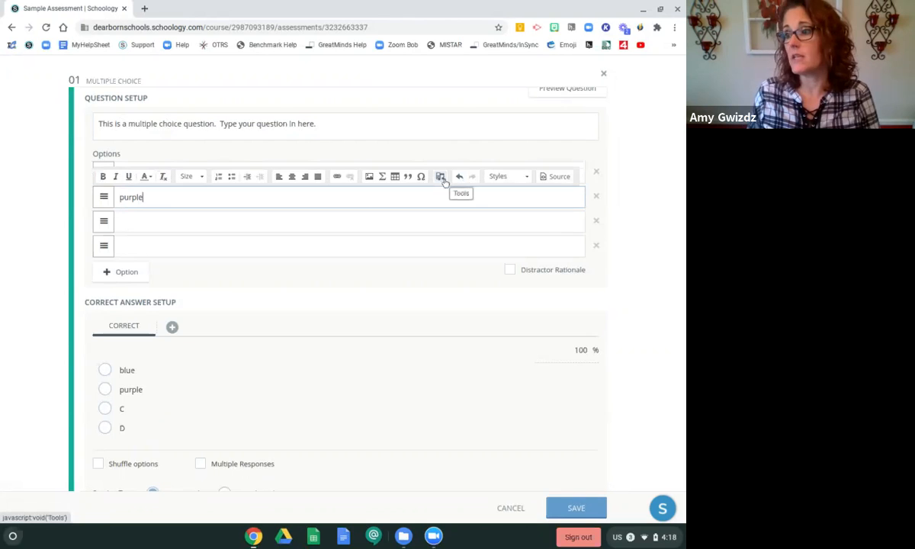
Fill in the third and fourth answer options as red and yellow
left_click(193, 224)
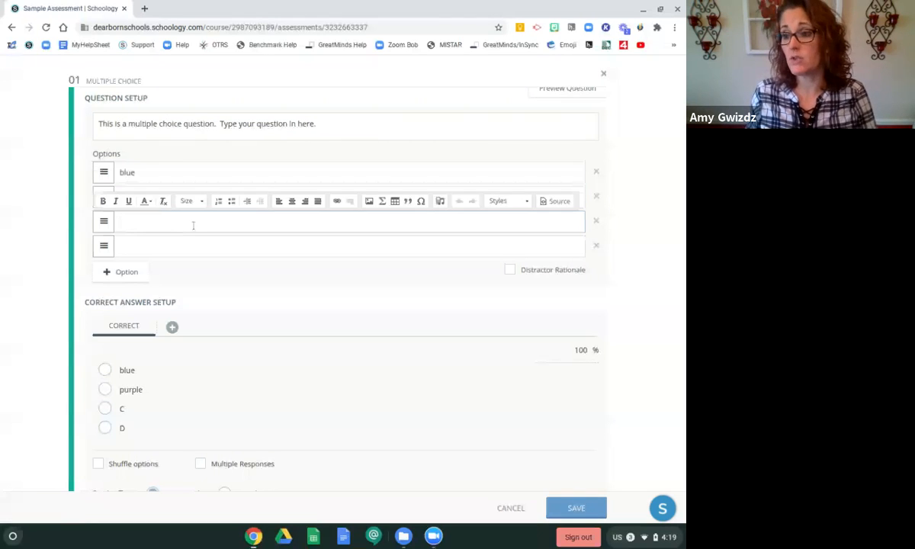
type("red")
key("Tab")
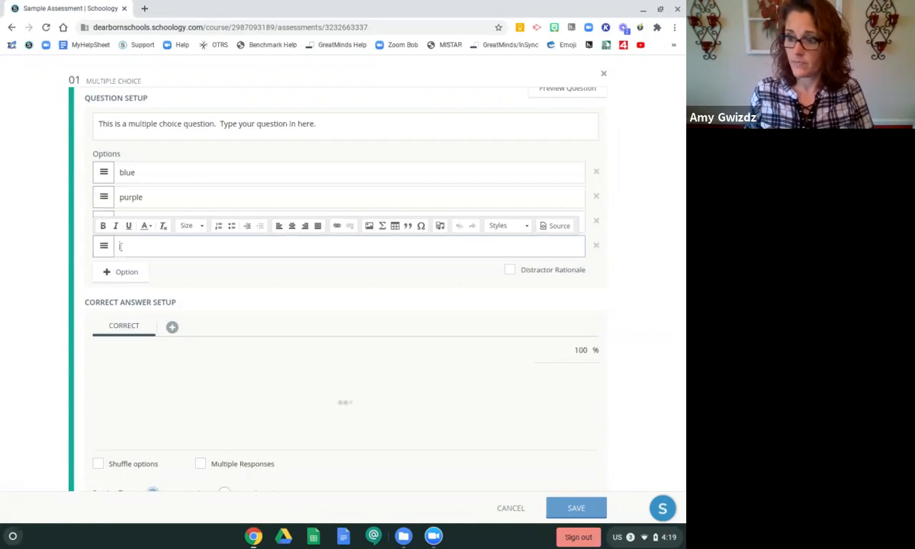
type("Yel")
key("BackSpace")
key("BackSpace")
type("yellow")
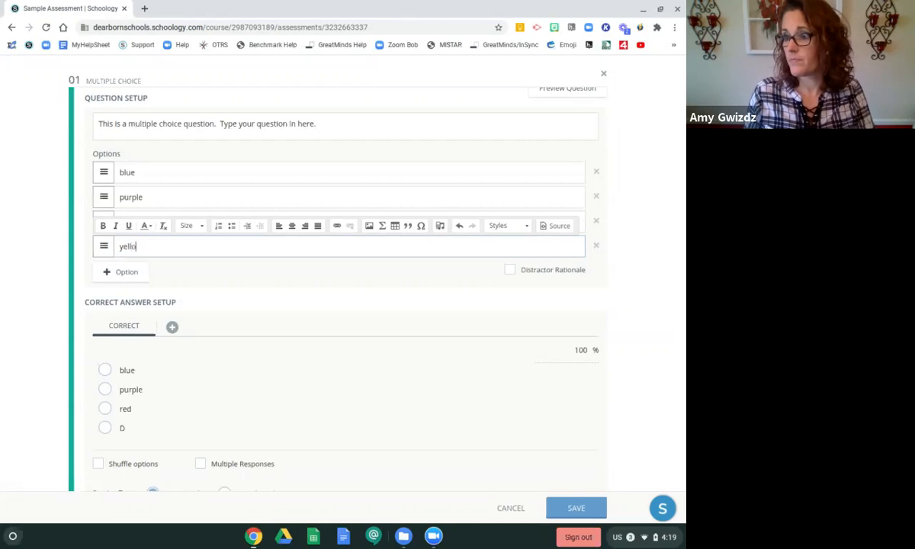
Add a fifth answer option reading green
left_click(118, 273)
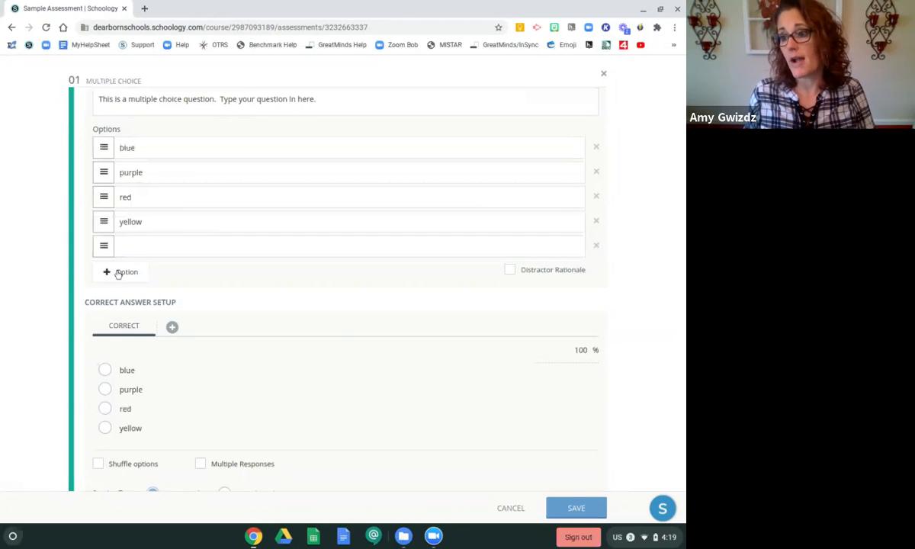
left_click(139, 243)
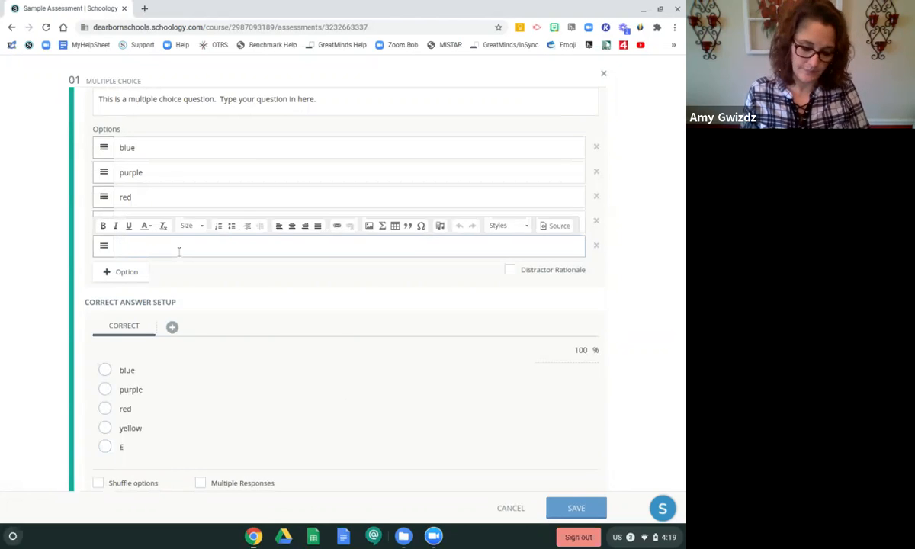
type("green")
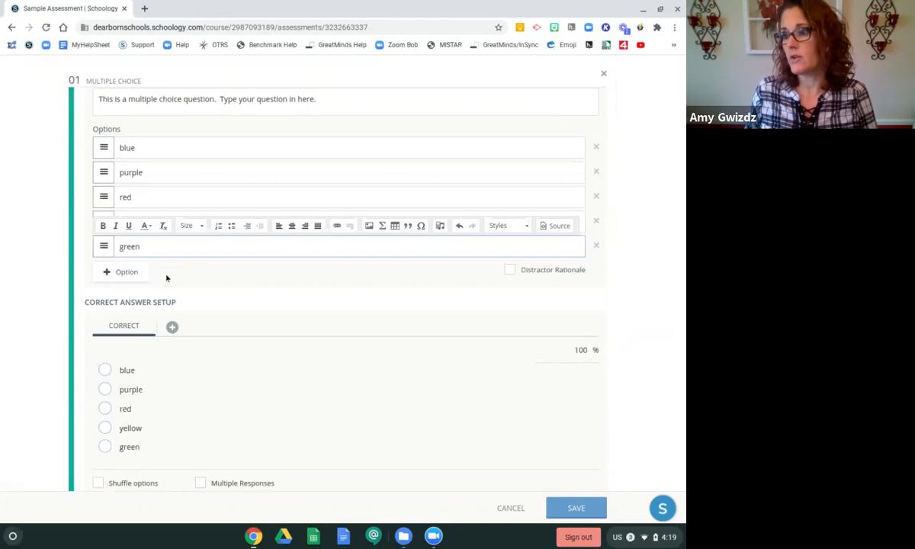
Mark purple as the correct answer and enable shuffling of the options
left_click(224, 290)
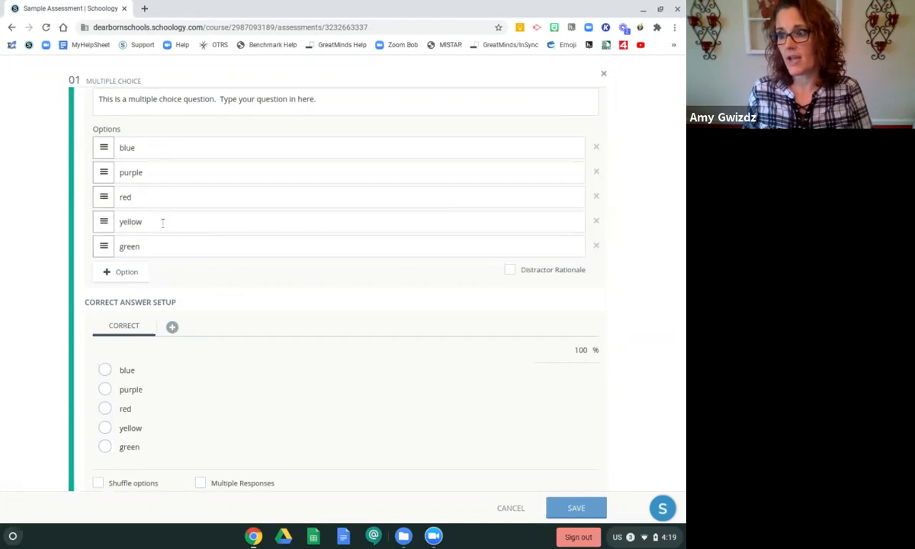
scroll(222, 243, "down", 3)
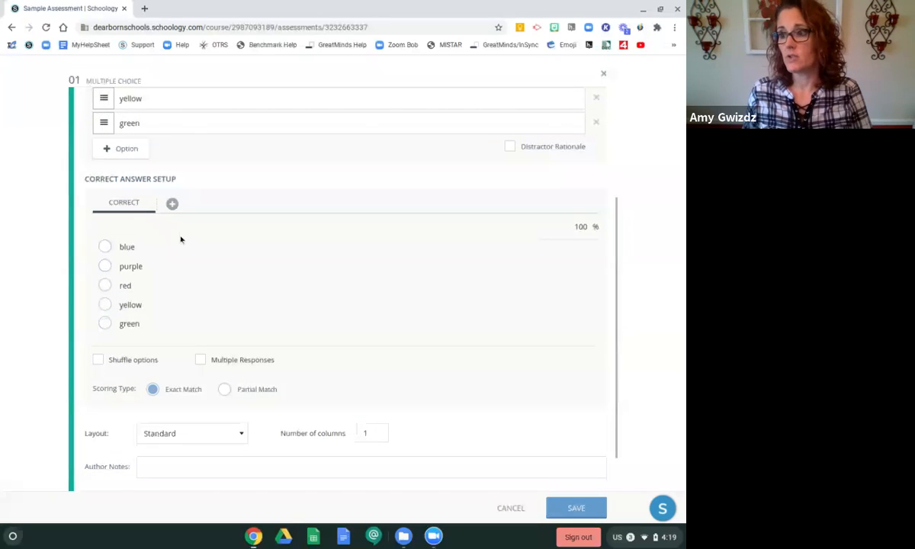
scroll(180, 239, "down", 1)
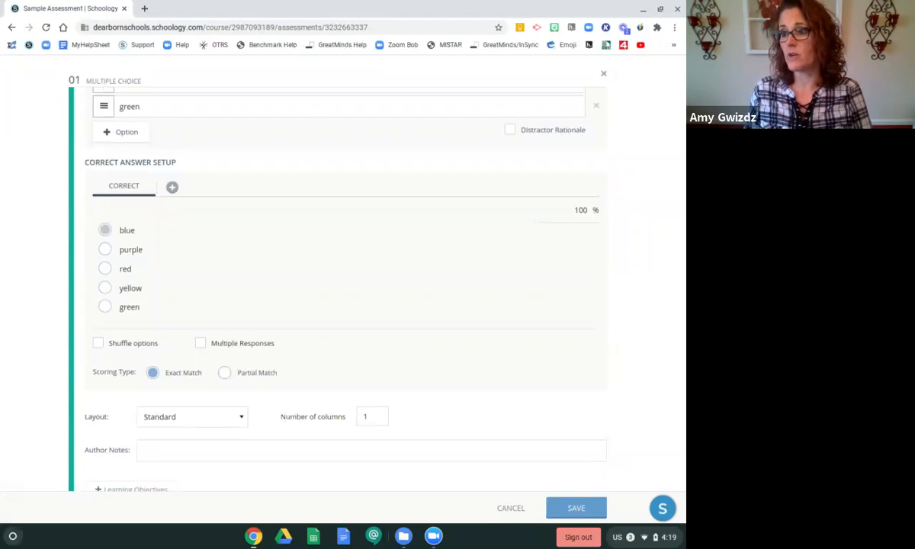
left_click(106, 250)
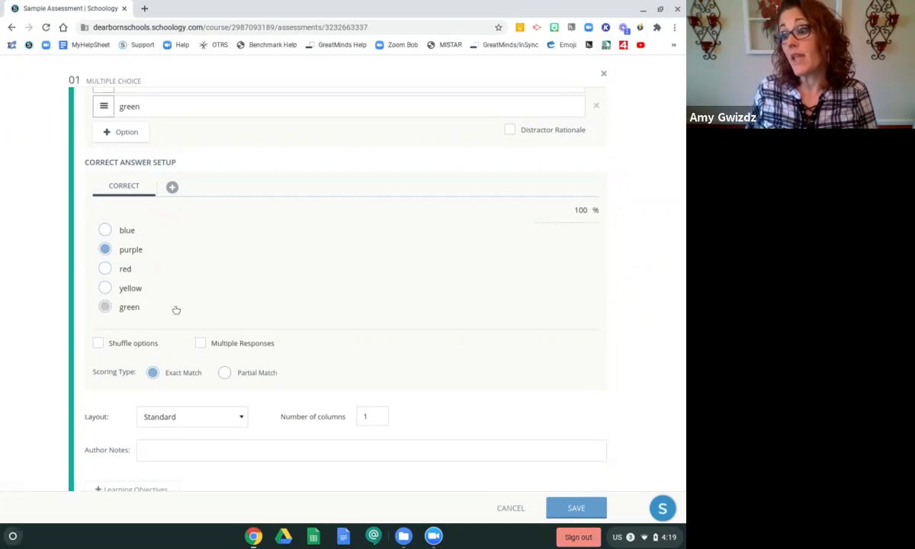
left_click(98, 344)
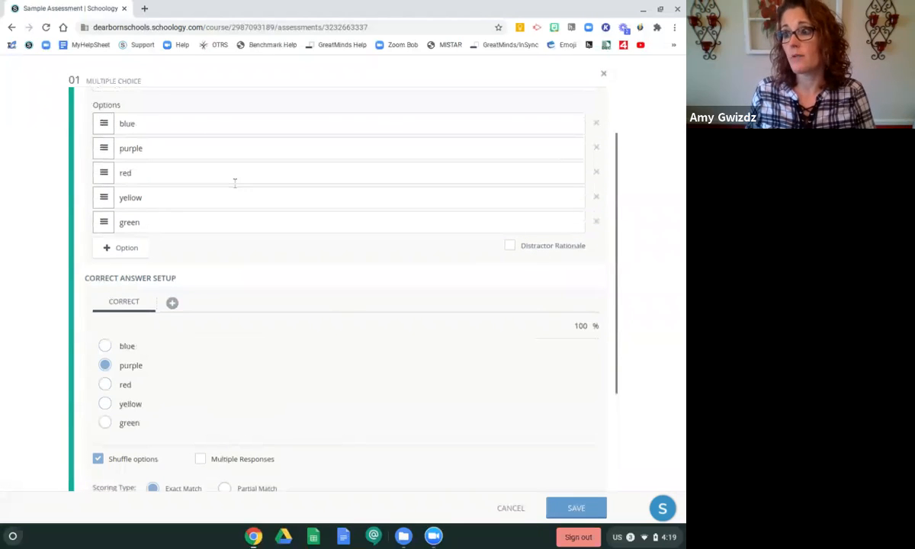
Allow multiple responses and mark yellow as an additional correct answer
scroll(233, 267, "down", 2)
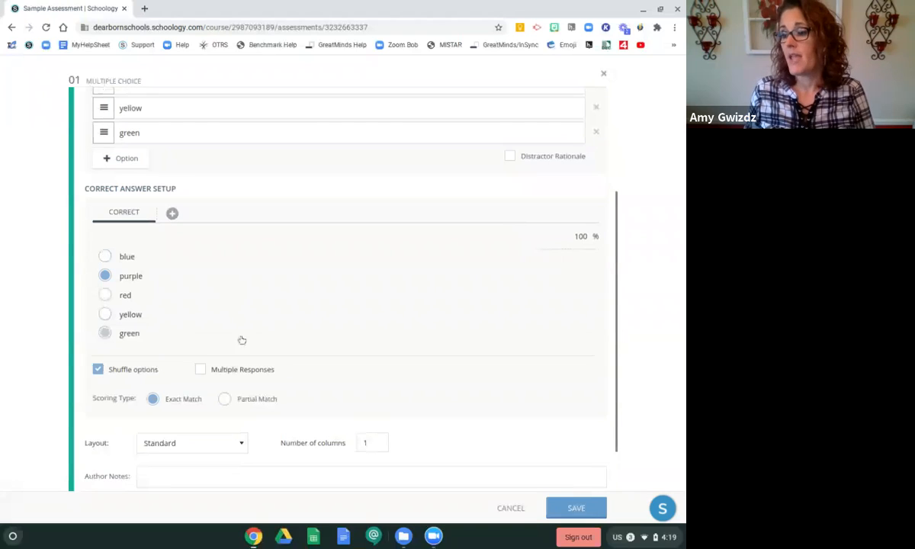
left_click(201, 370)
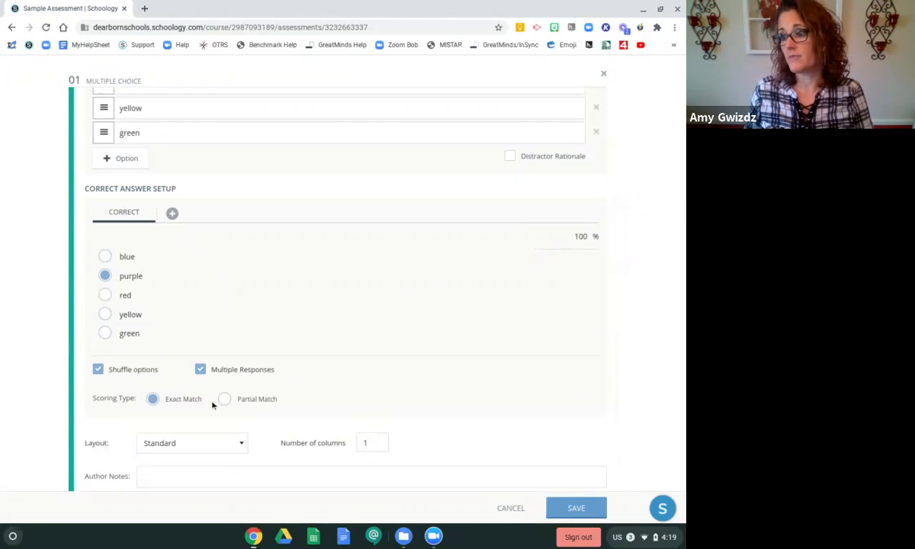
left_click(106, 314)
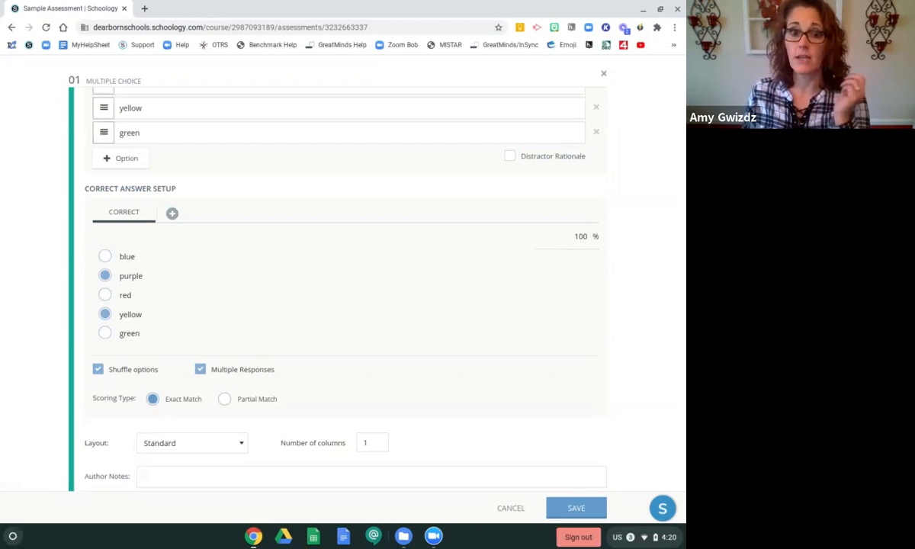
Set the scoring type to Partial Match and look through the layout choices, keeping Standard
left_click(224, 400)
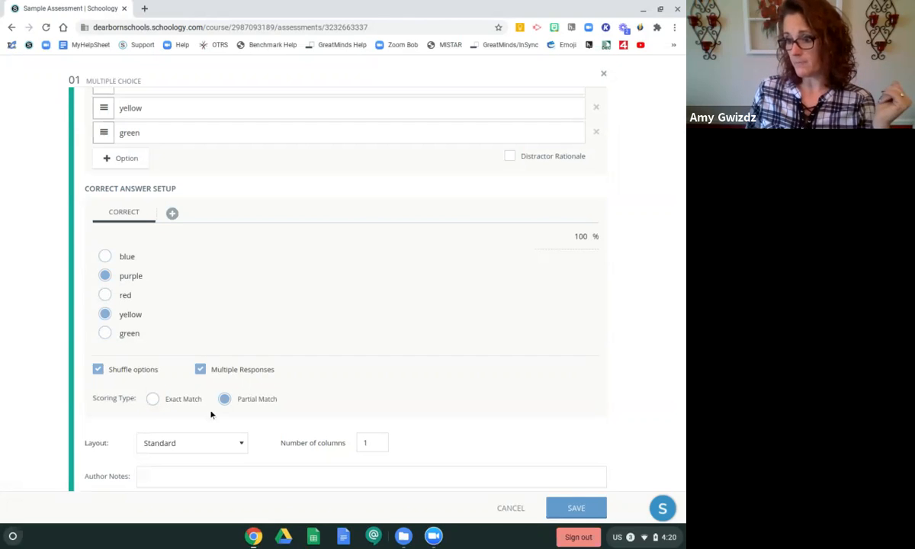
left_click(242, 448)
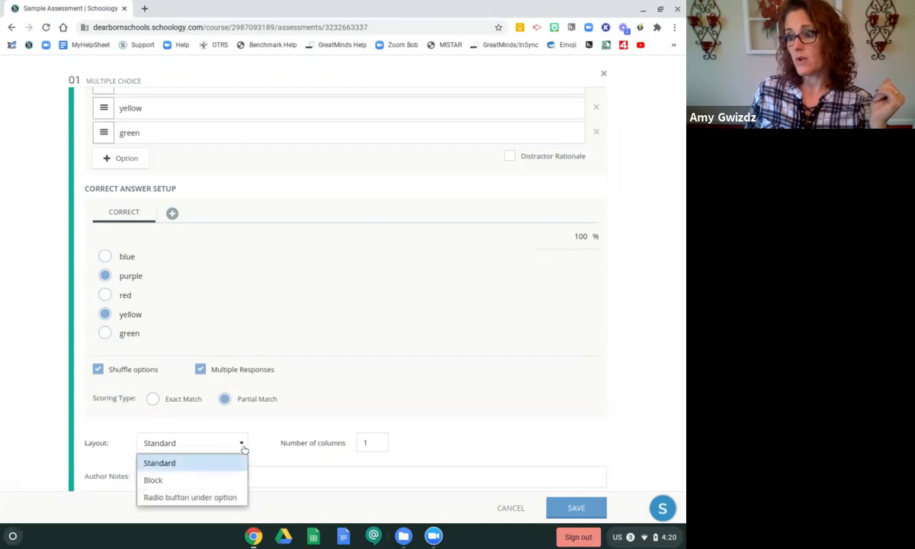
left_click(243, 449)
scroll(345, 379, "up", 2)
scroll(344, 374, "down", 2)
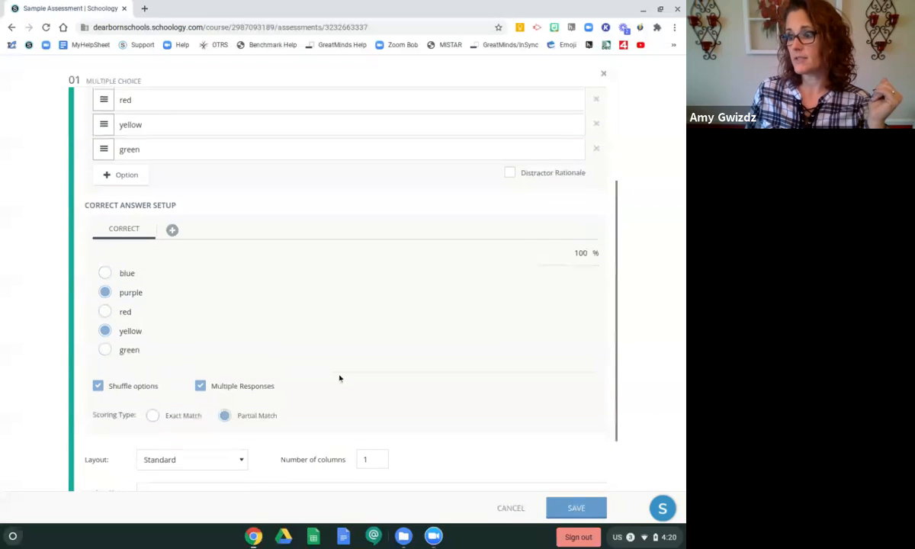
left_click(218, 462)
left_click(218, 462)
scroll(251, 436, "down", 1)
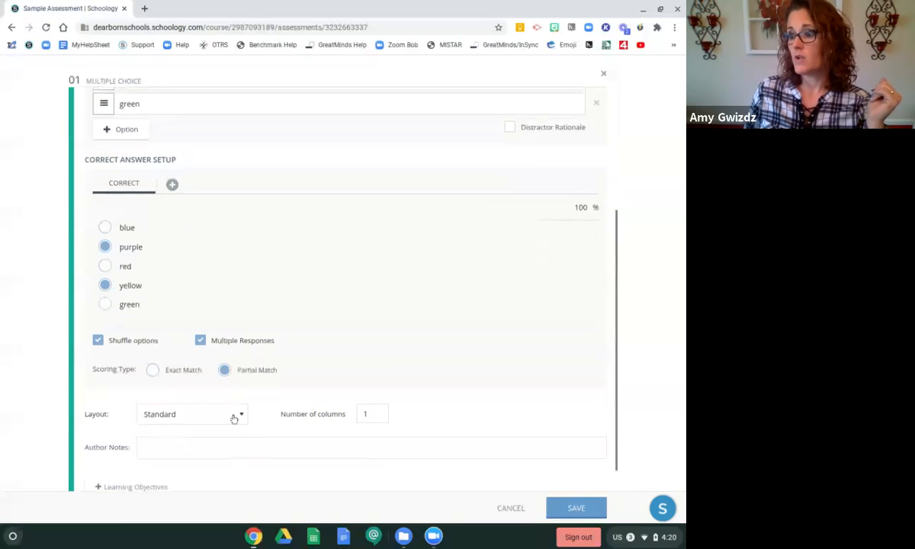
left_click(229, 421)
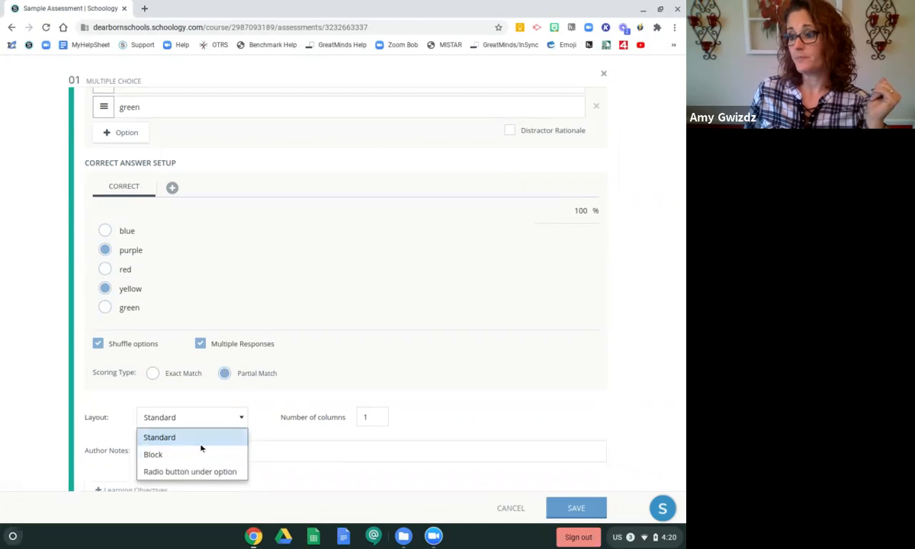
left_click(199, 441)
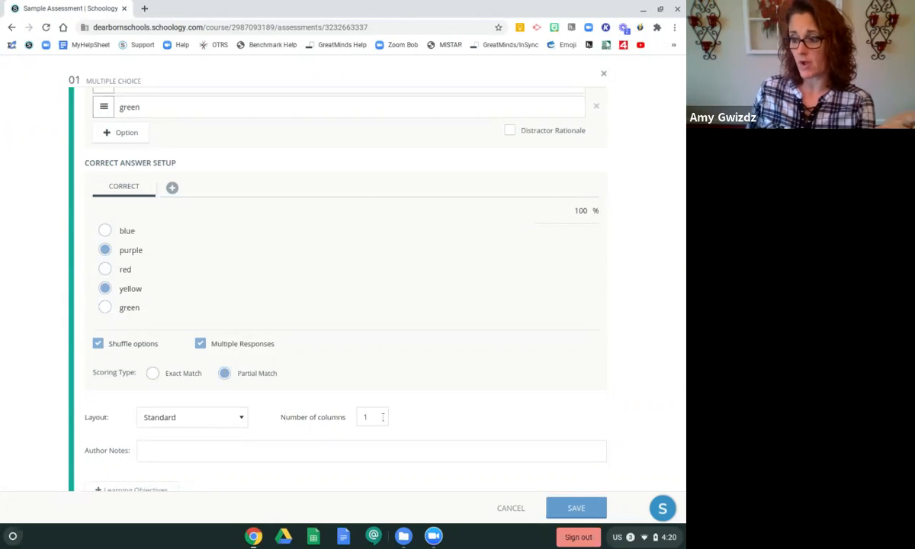
Save the question, then preview the assessment as a student and close the preview
scroll(437, 410, "down", 1)
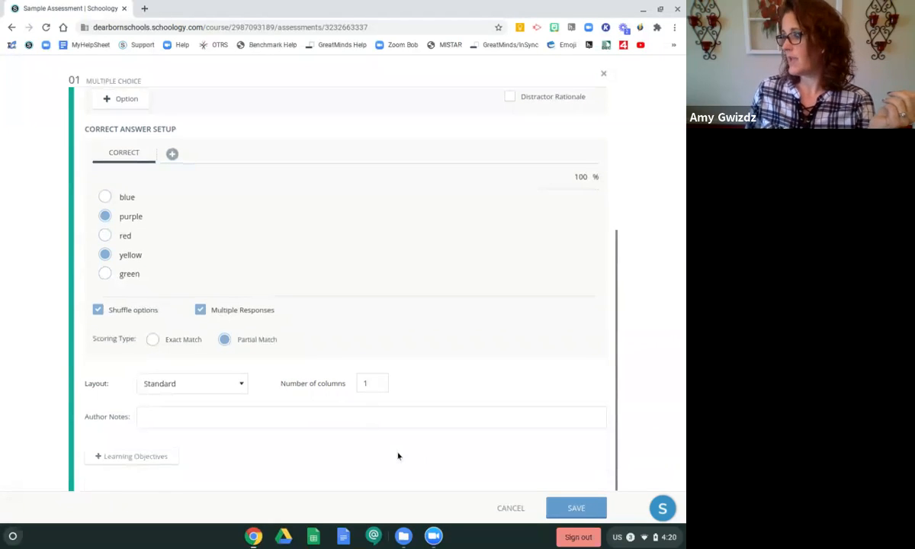
left_click(577, 512)
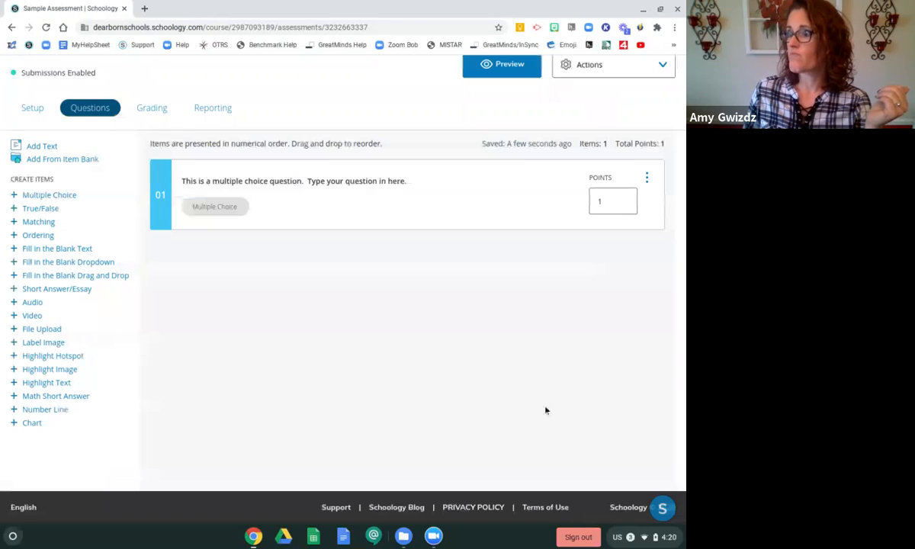
left_click(523, 69)
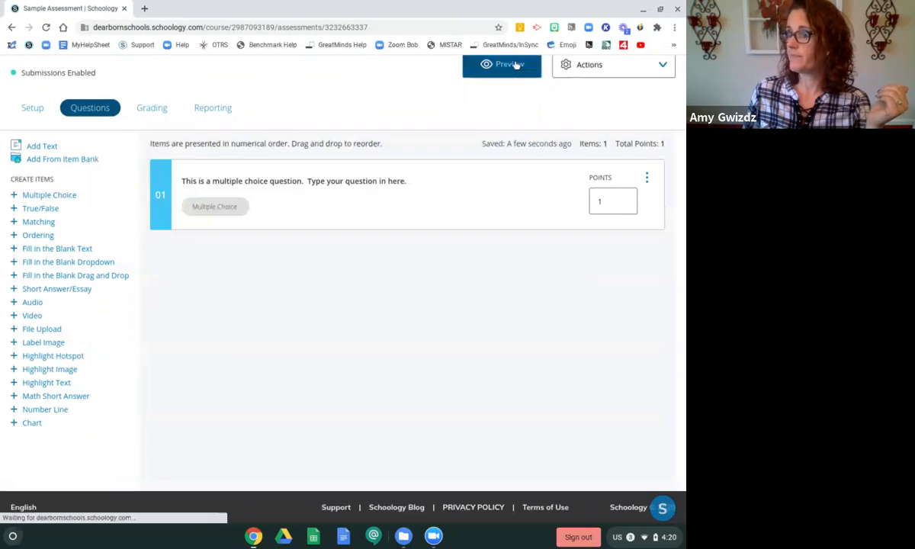
left_click(325, 222)
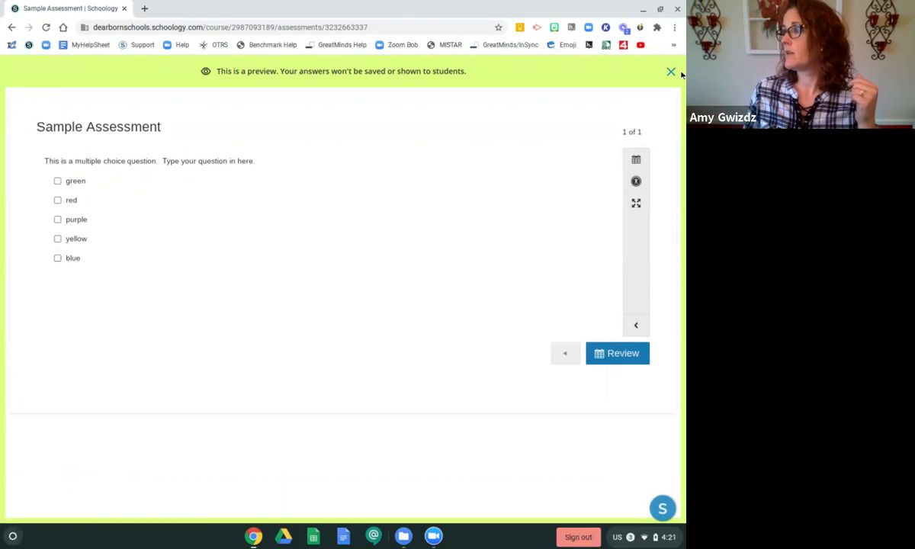
left_click(671, 71)
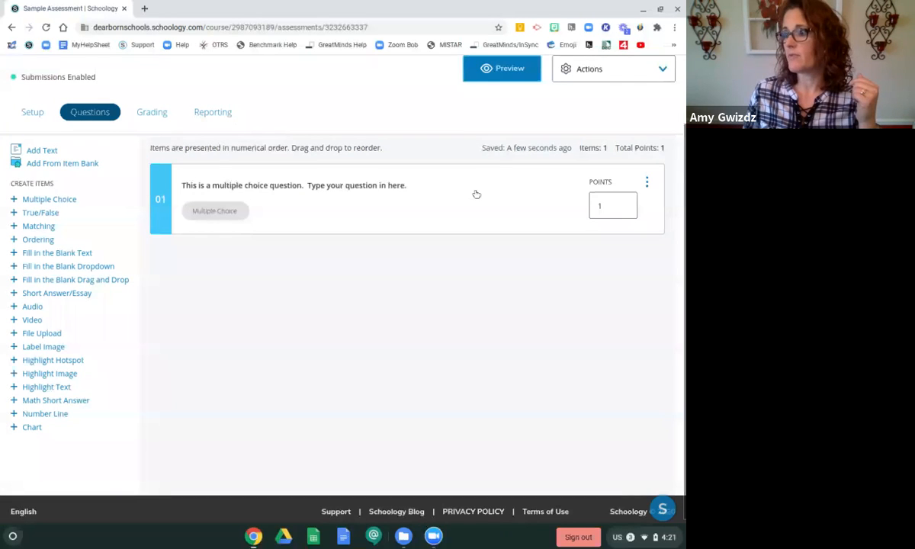
Reopen the question, change its layout to Block, and save it
left_click(301, 208)
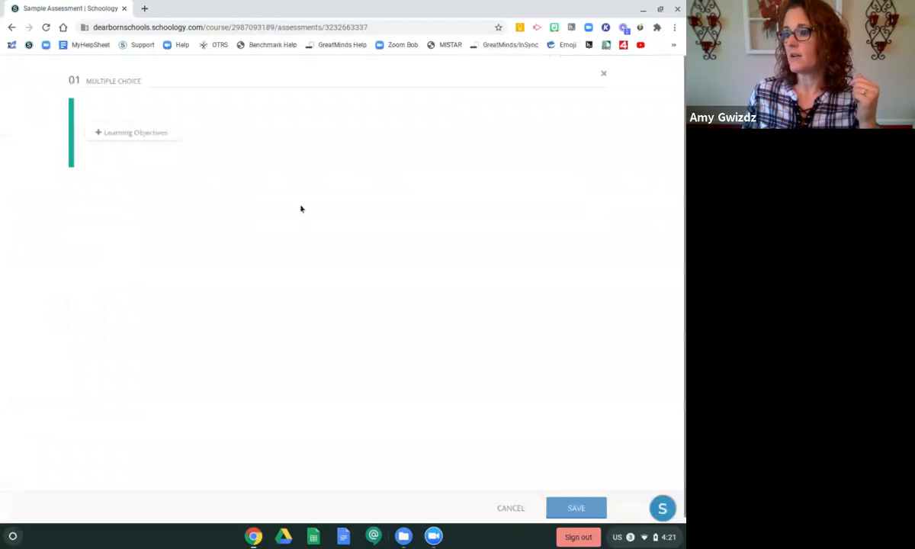
scroll(294, 208, "down", 3)
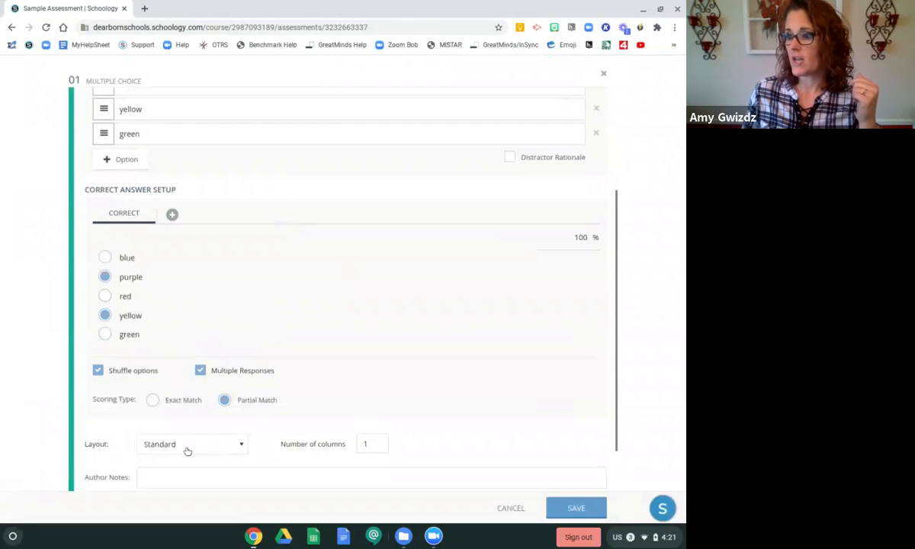
left_click(178, 444)
left_click(175, 482)
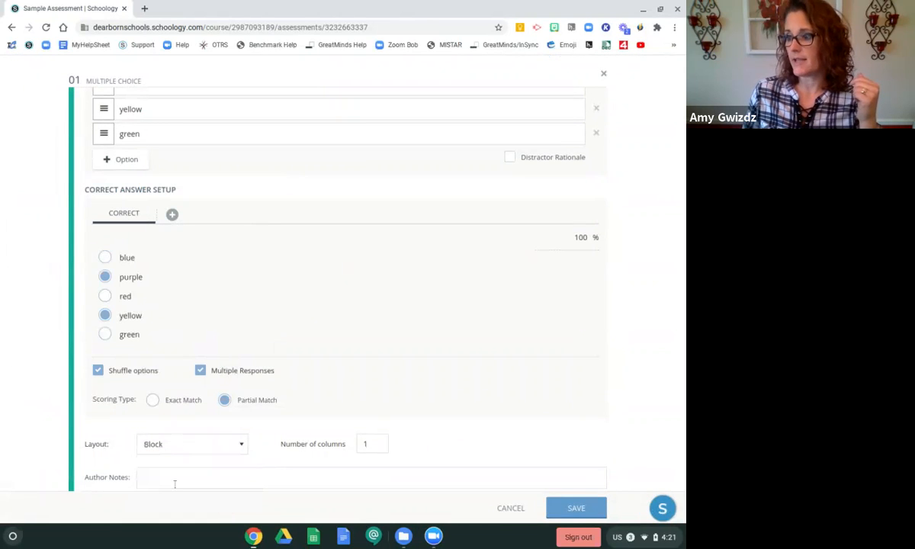
scroll(466, 366, "down", 1)
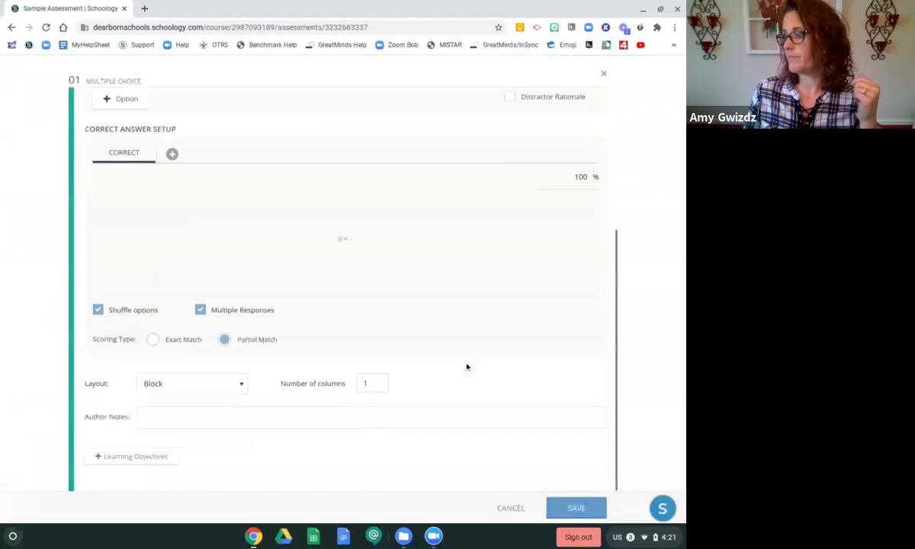
left_click(575, 508)
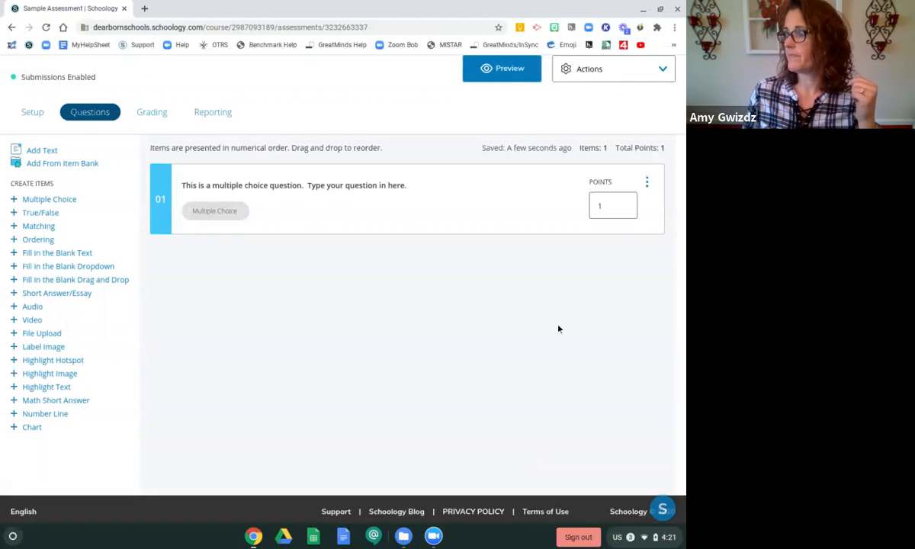
Preview the assessment, start an attempt, select blue and yellow, and close the preview
left_click(491, 73)
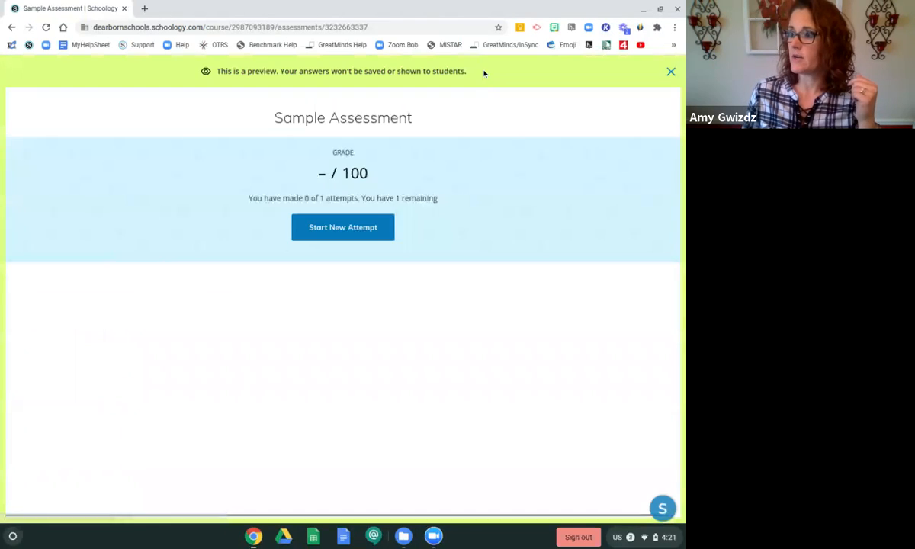
left_click(359, 231)
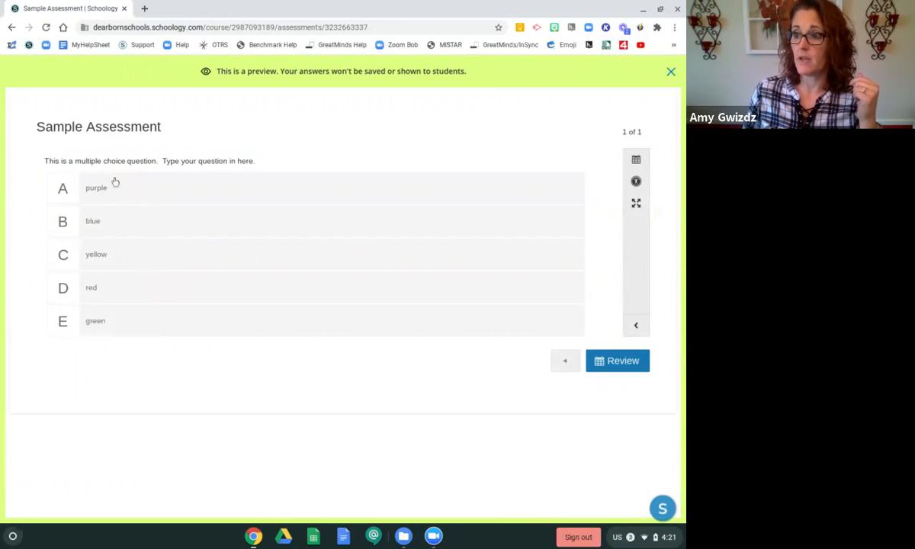
left_click(128, 231)
left_click(128, 259)
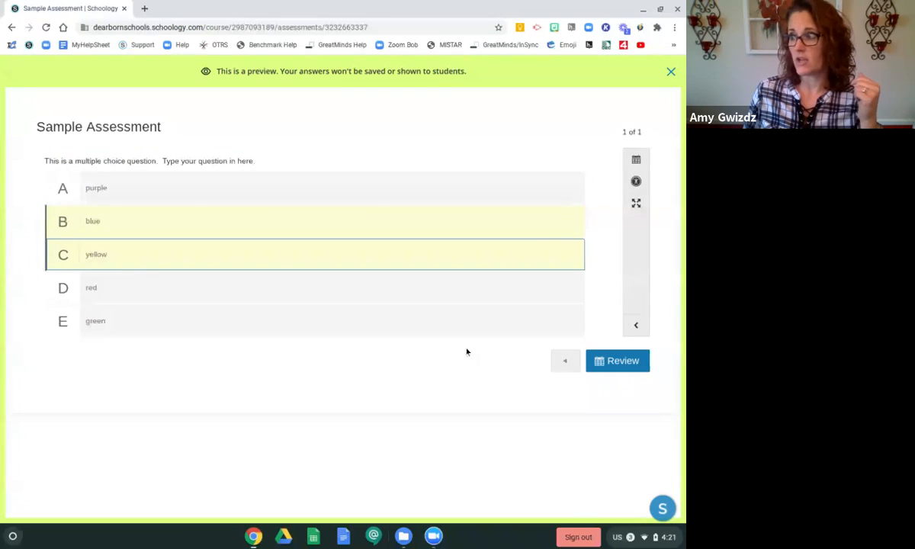
left_click(671, 72)
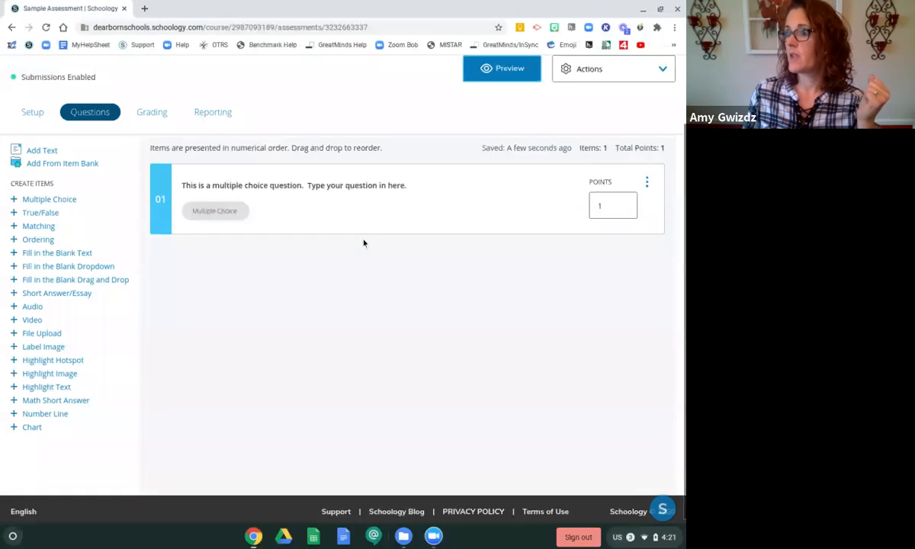
Reopen the question and change its layout to Radio button under option
left_click(339, 201)
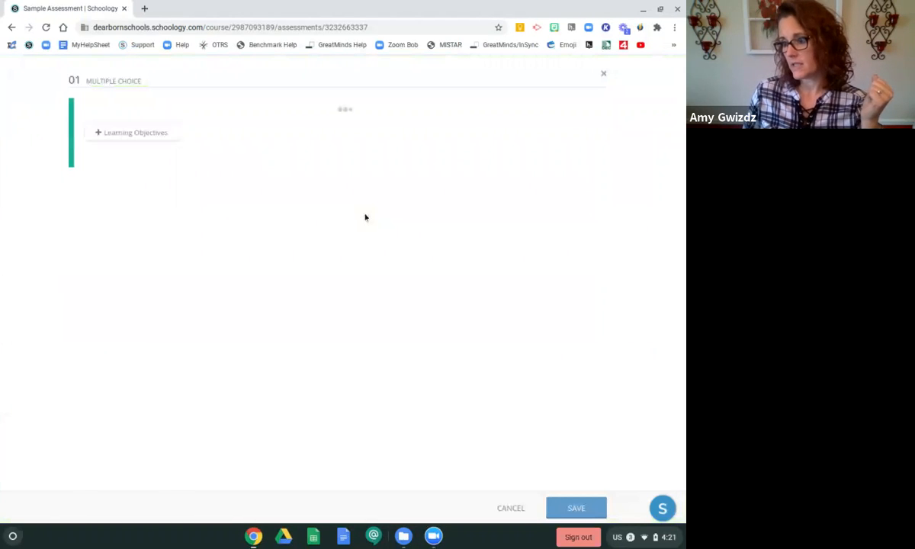
scroll(363, 218, "down", 3)
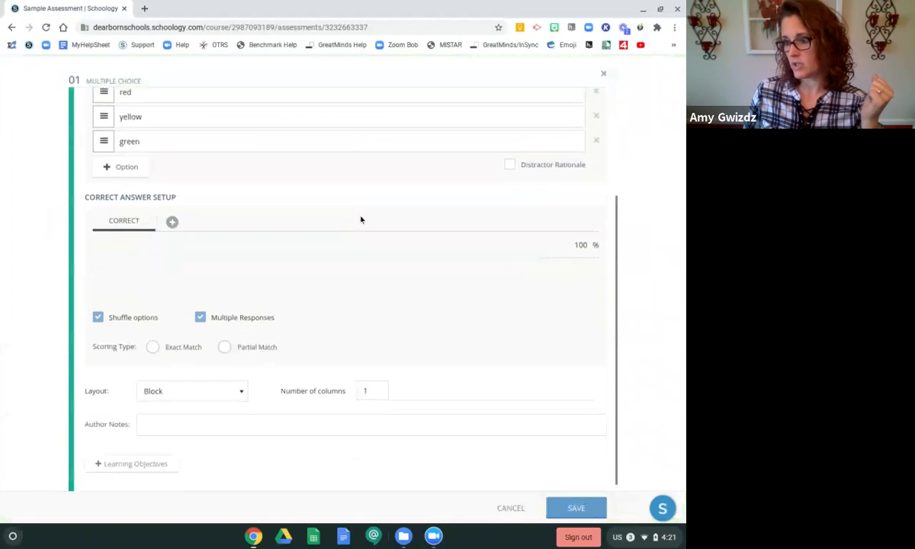
left_click(193, 385)
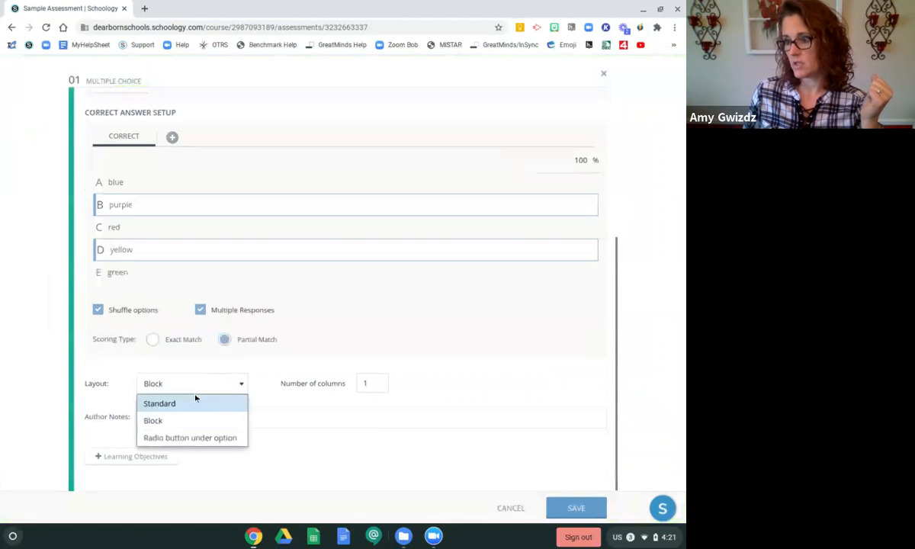
left_click(194, 440)
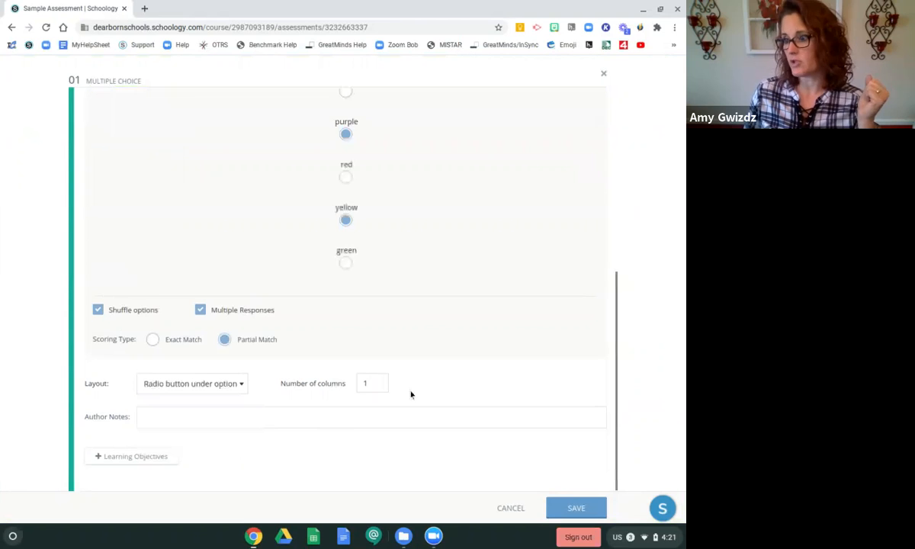
Save the question with the Radio button under option layout
scroll(484, 325, "up", 3)
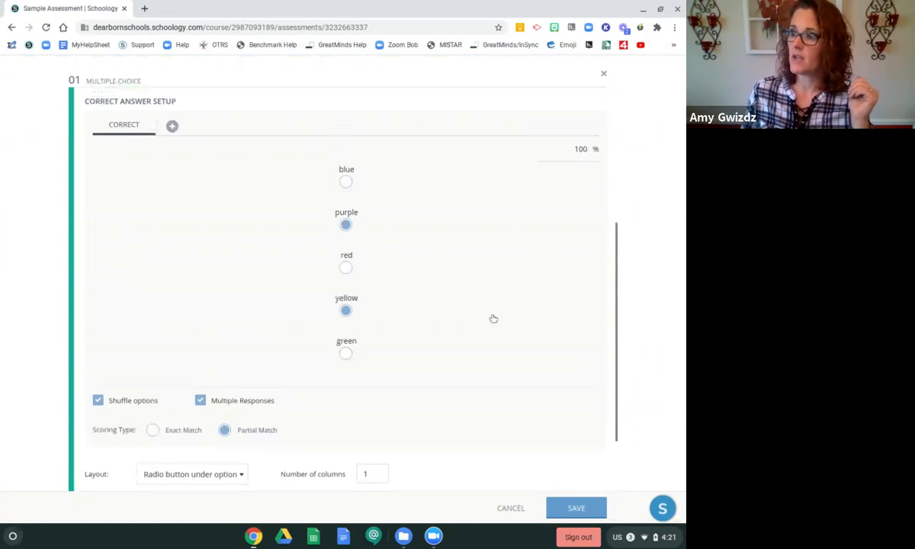
scroll(543, 286, "down", 3)
left_click(577, 507)
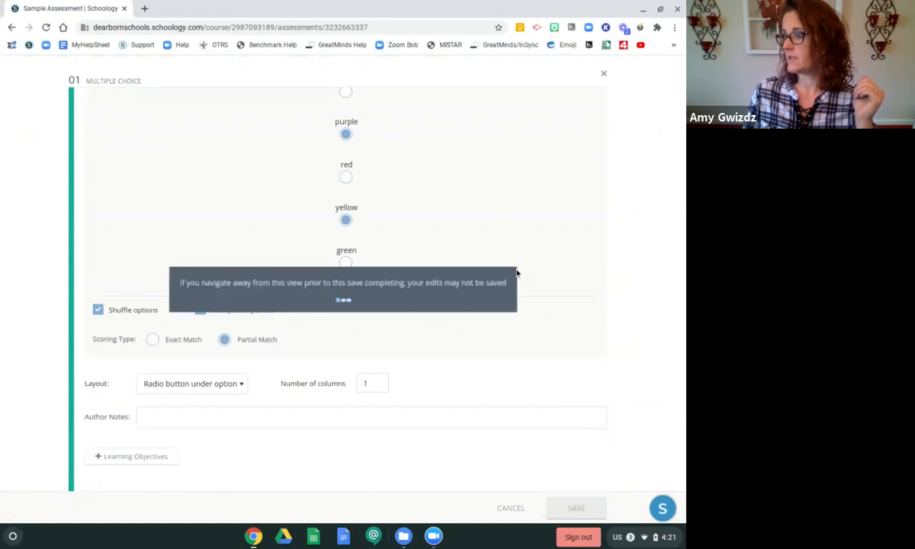
Preview the assessment as a student, start an attempt, and close the preview
left_click(466, 73)
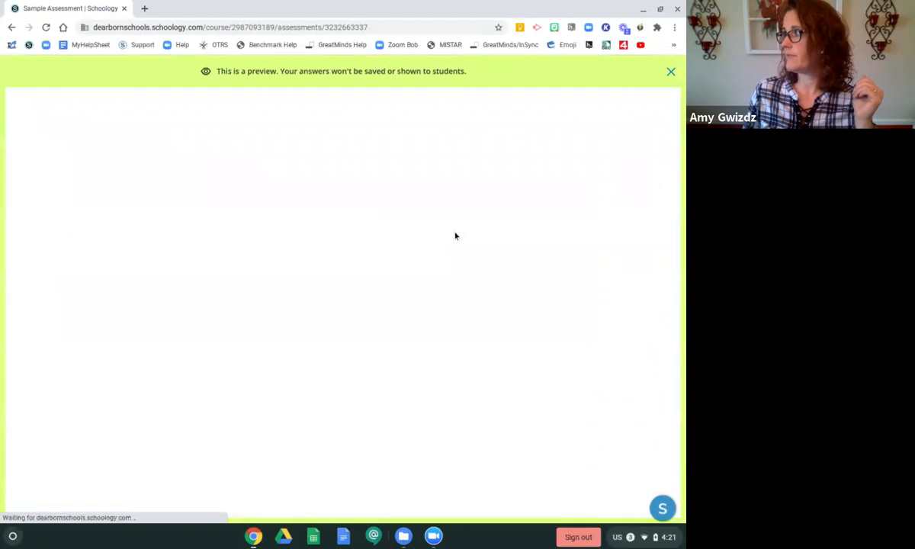
left_click(346, 233)
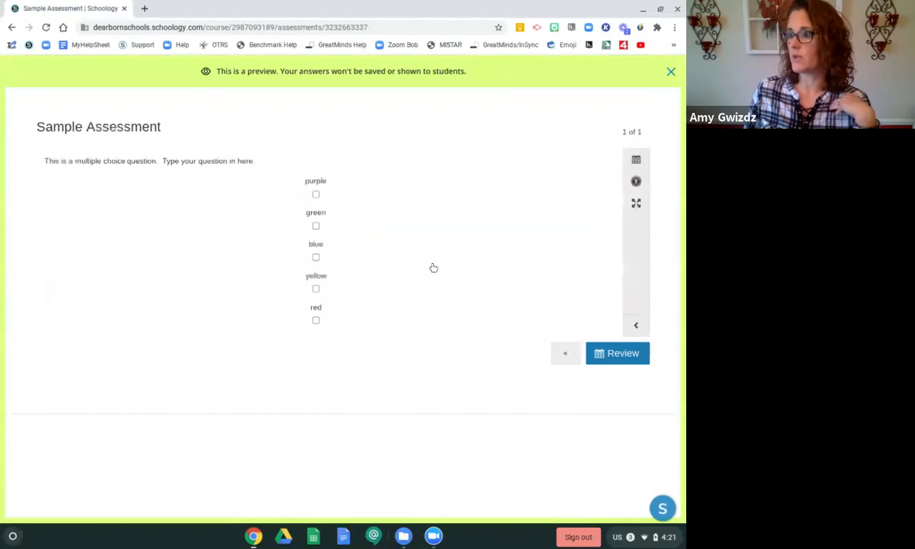
left_click(670, 71)
Reopen the question and clear the text of the blue option
left_click(350, 220)
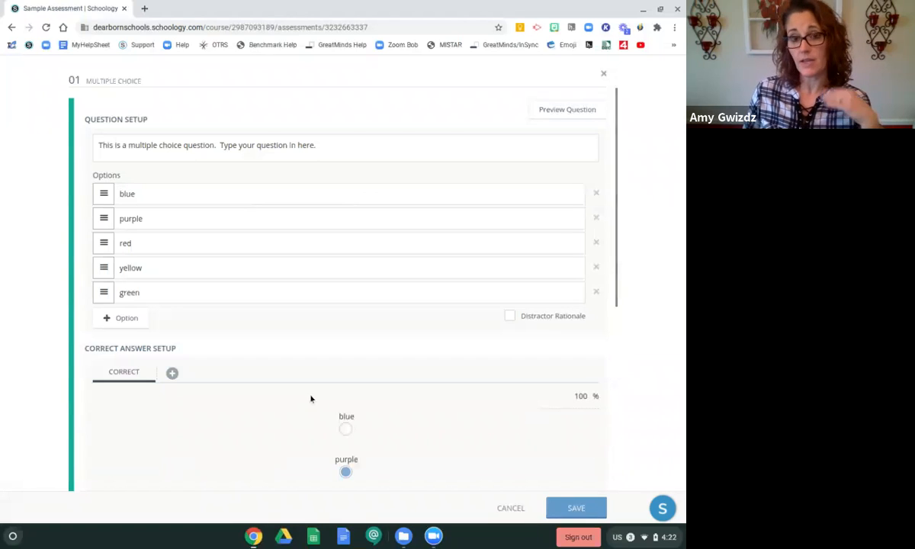
left_click(155, 196)
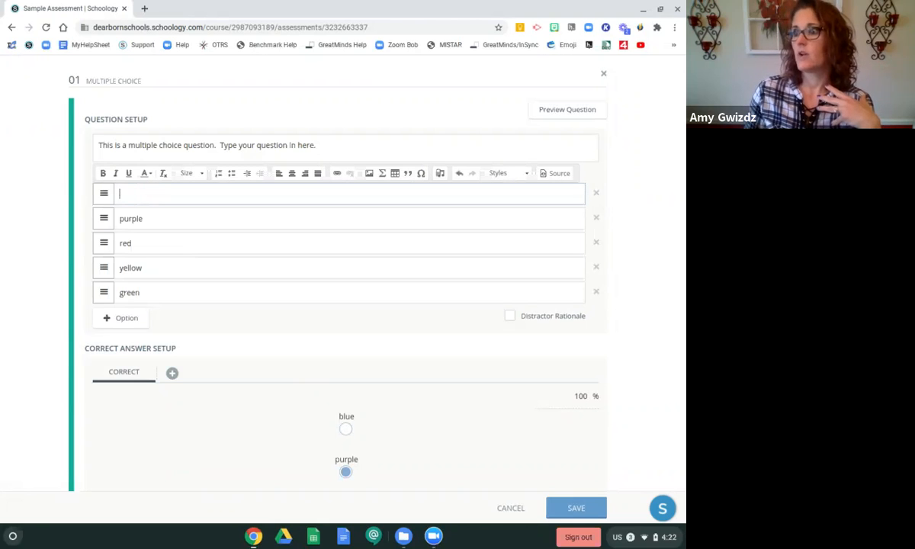
Open a new browser tab and search Google for blue
left_click(144, 9)
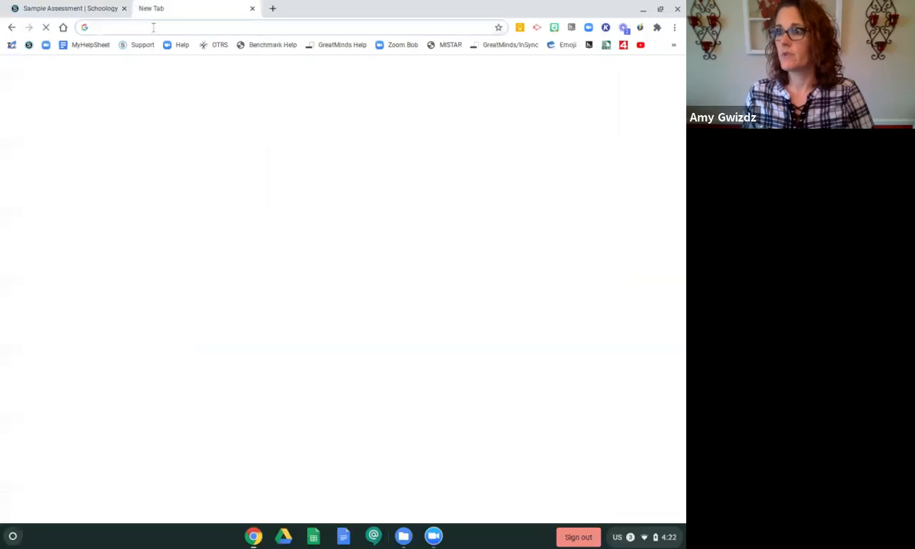
type("google")
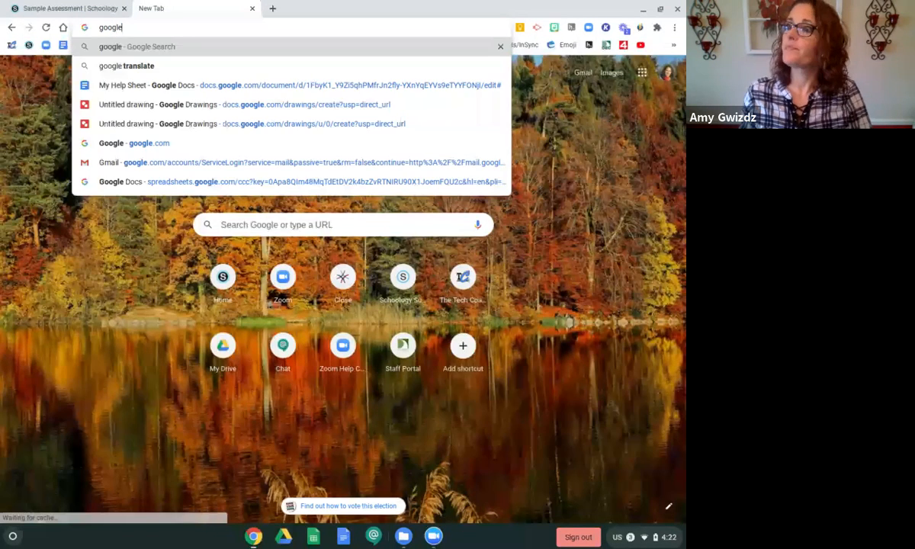
key("Return")
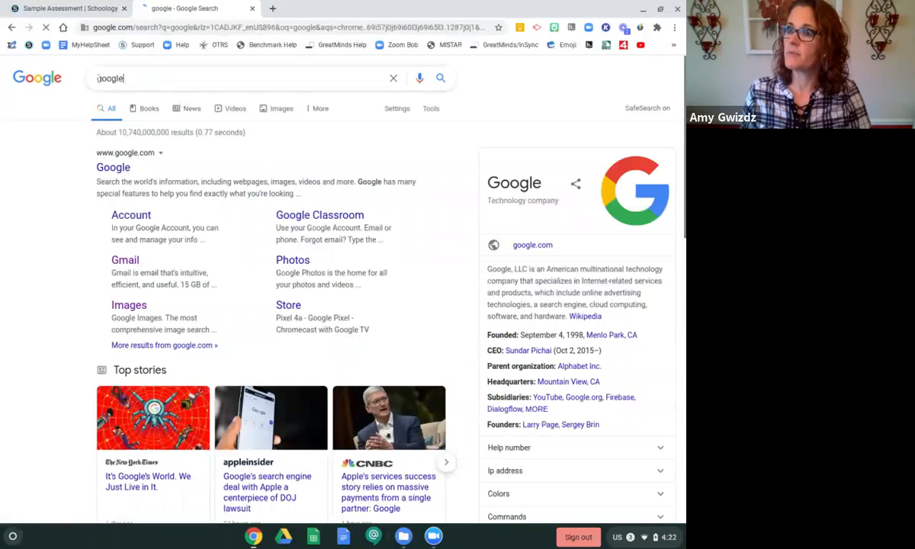
left_click(98, 78)
key("ctrl+a")
type("blu")
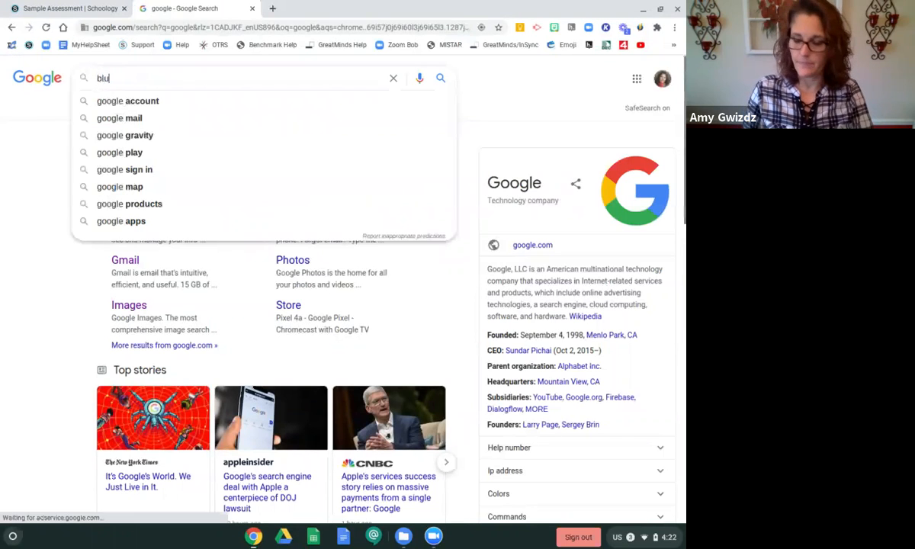
type("e")
key("Return")
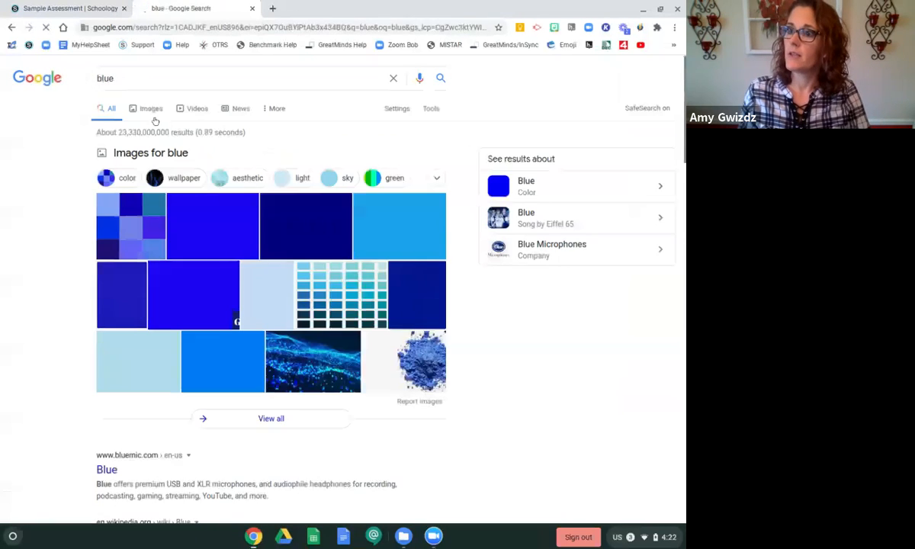
Switch to image results and save the first solid blue image to Downloads as download (1).png
left_click(150, 110)
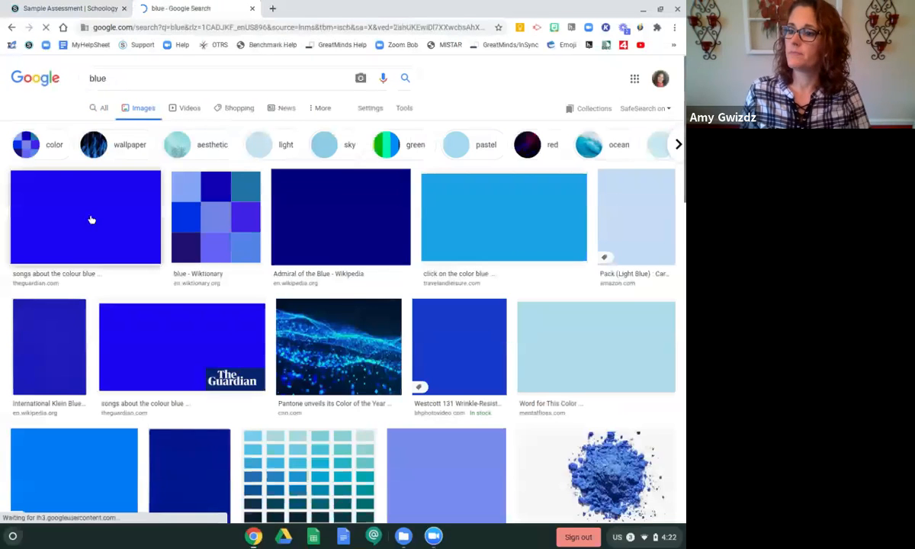
right_click(90, 220)
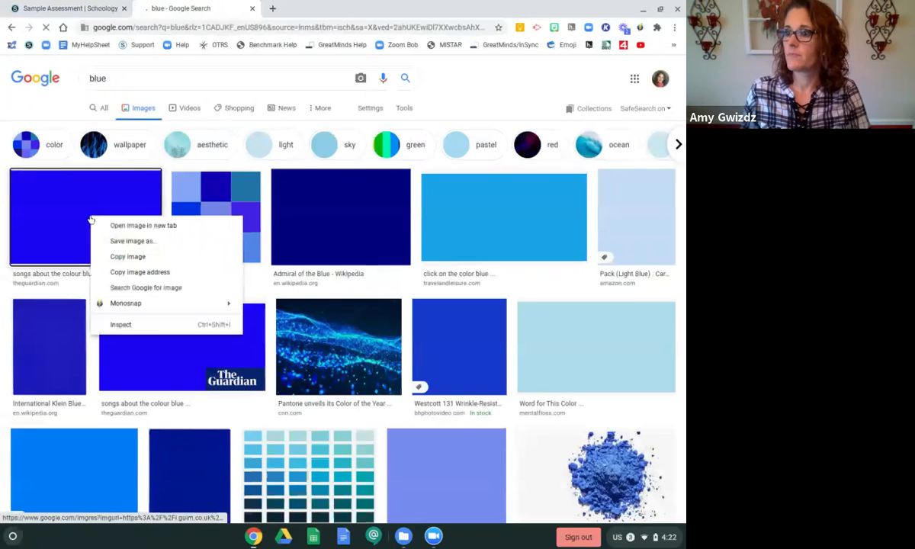
left_click(131, 241)
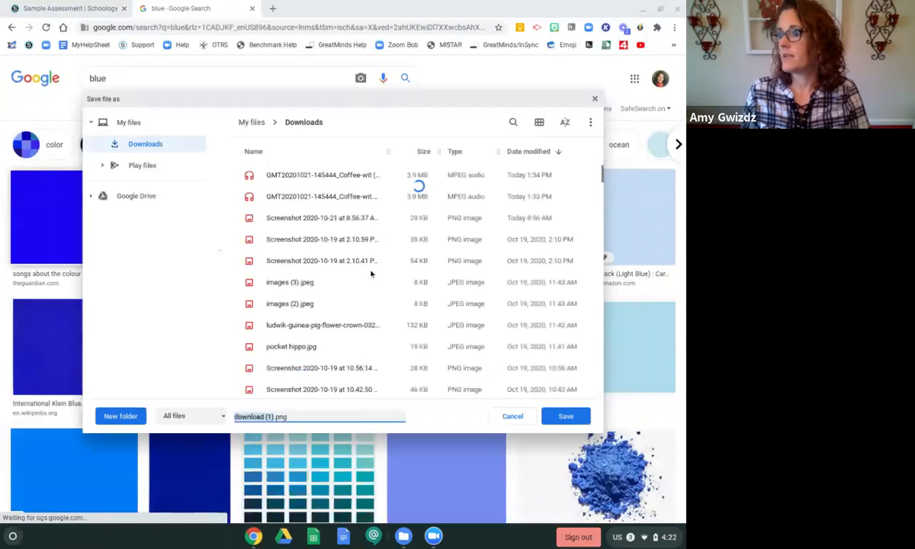
left_click(567, 417)
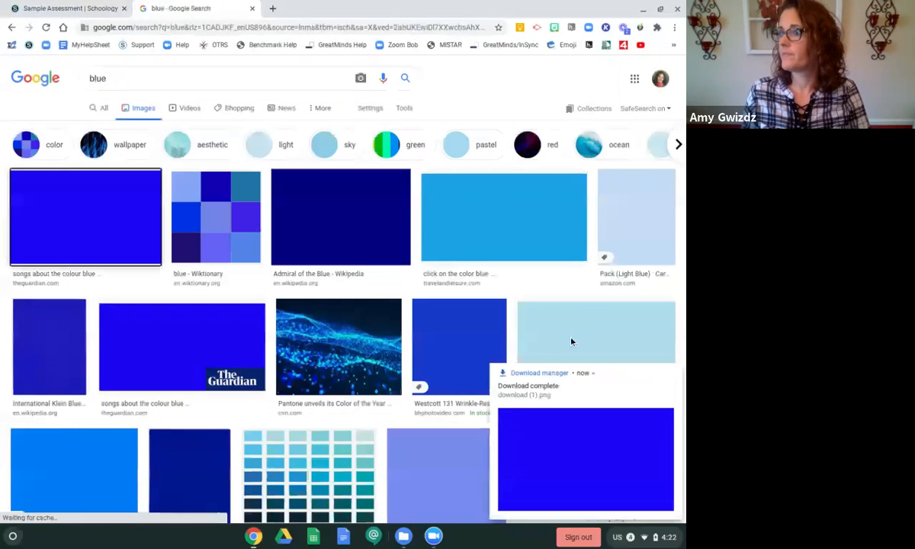
Back in the question, insert download (1).png as the first option's image with alternative text blue
left_click(43, 8)
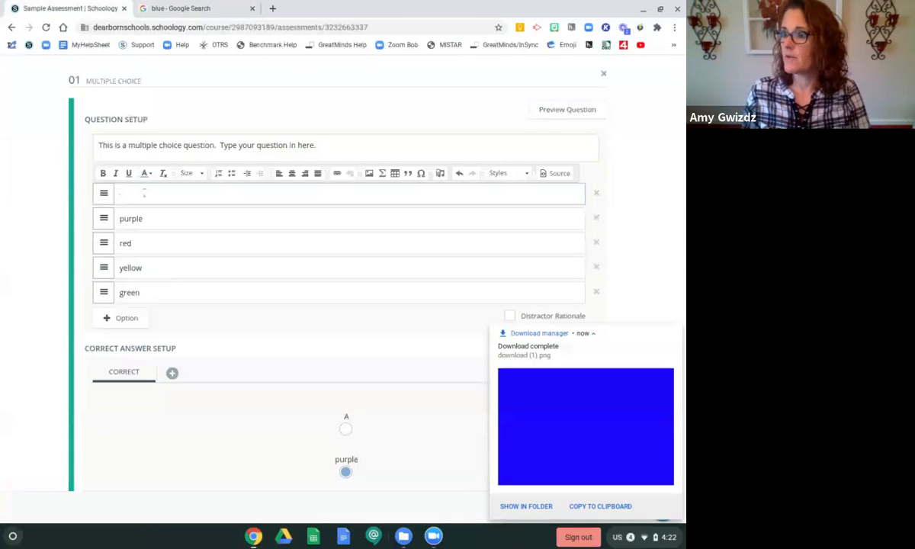
left_click(371, 174)
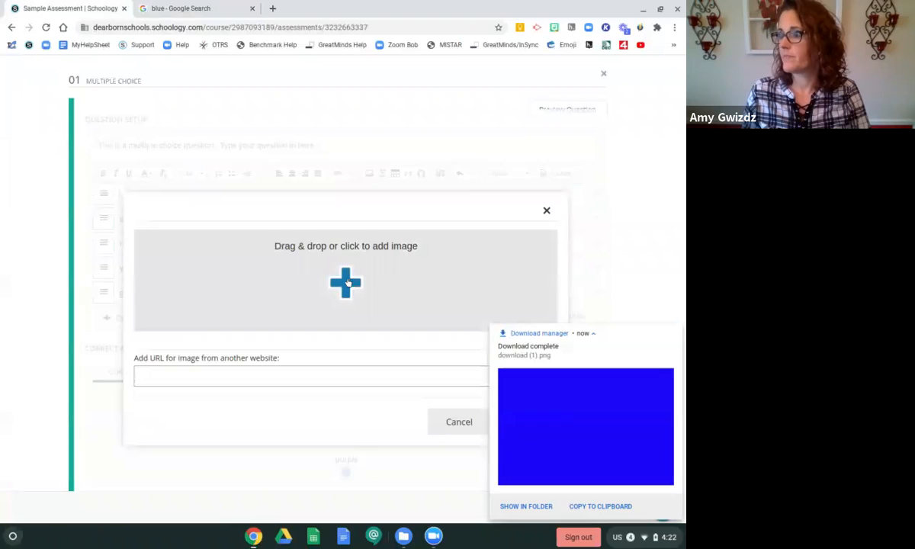
left_click(348, 282)
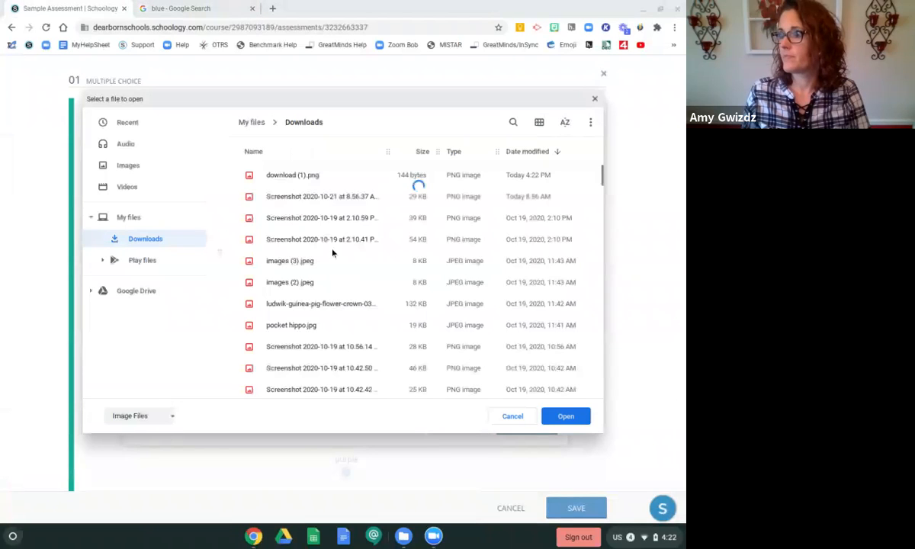
left_click(291, 175)
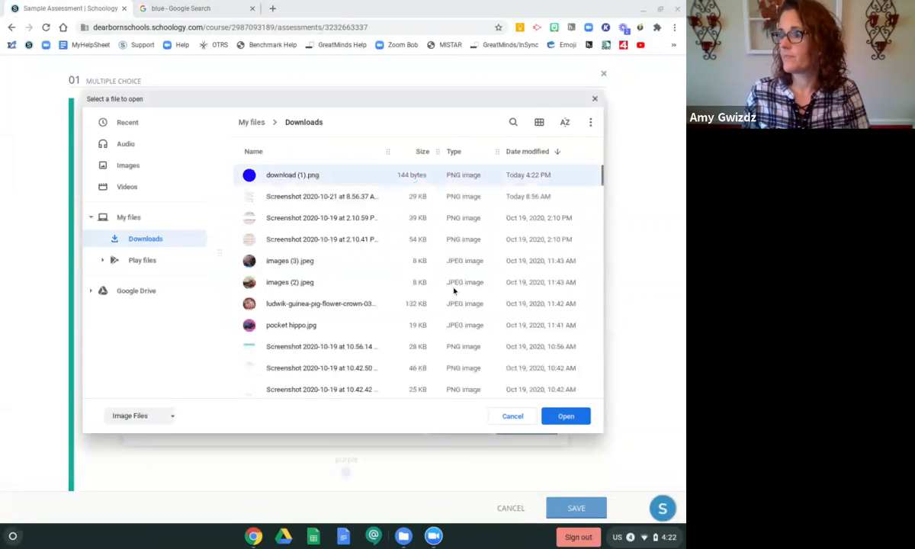
left_click(563, 417)
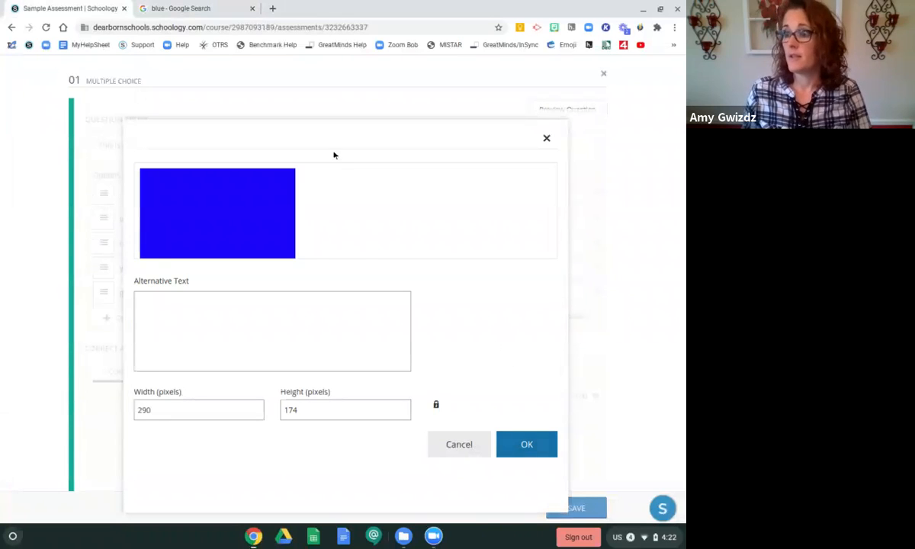
left_click(162, 301)
type("blue")
left_click(534, 445)
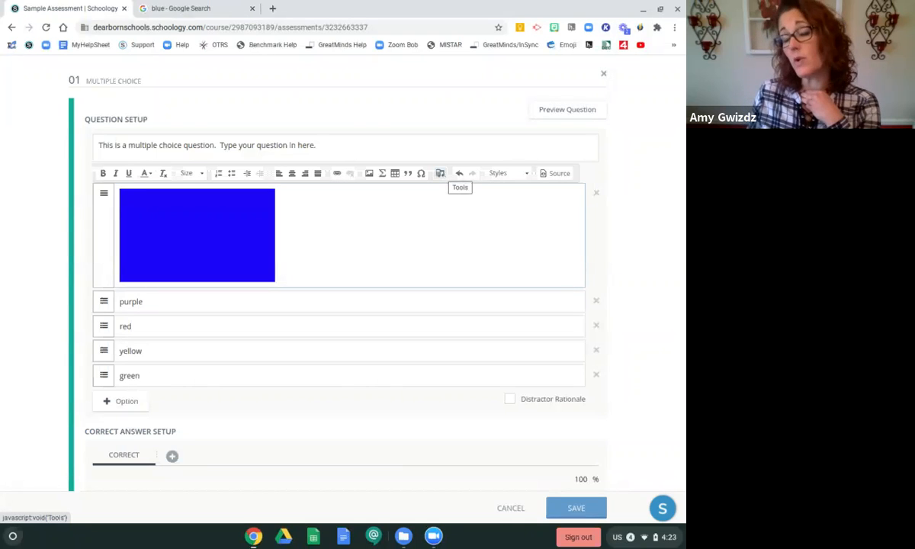
Save the question with the image option
scroll(428, 344, "down", 2)
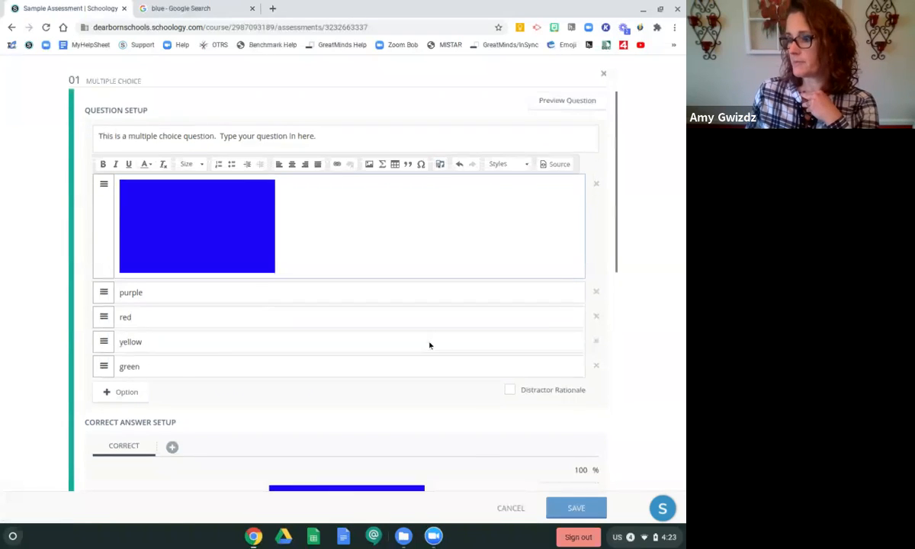
scroll(434, 349, "down", 5)
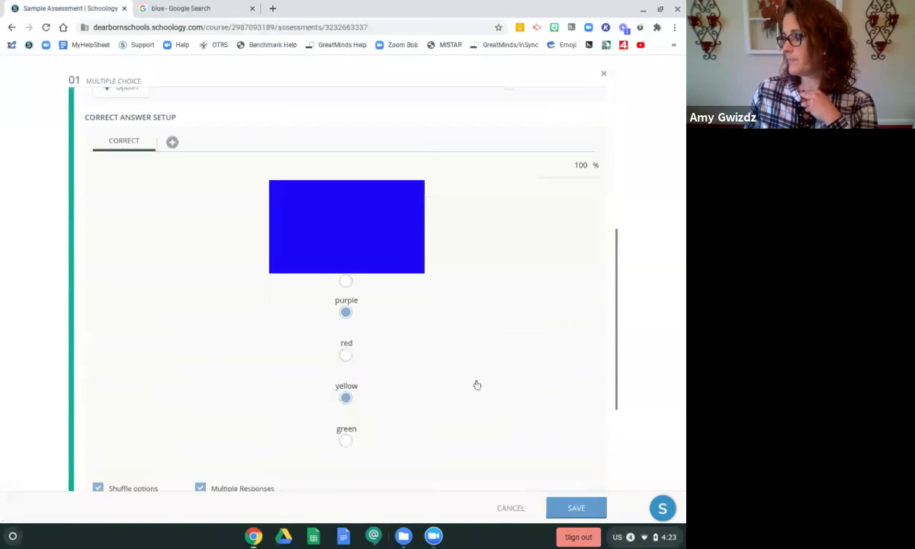
left_click(573, 507)
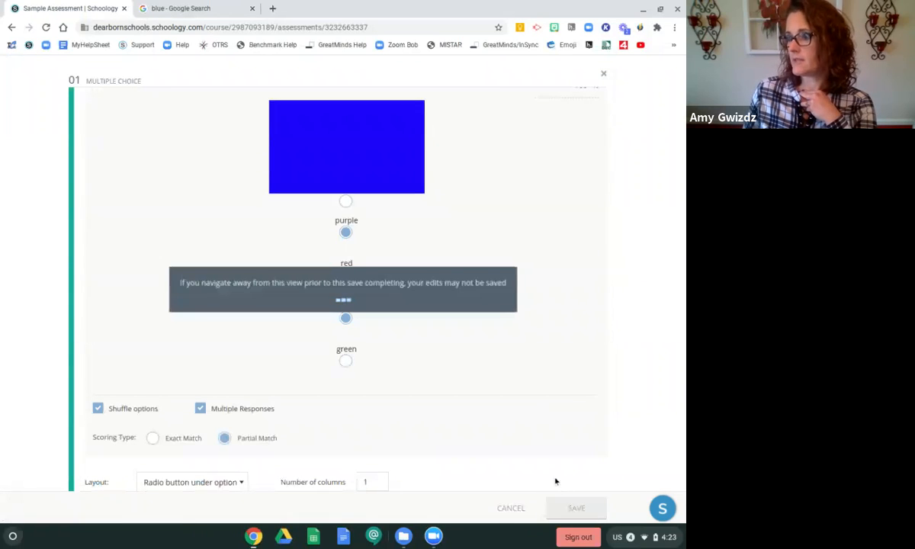
Preview the assessment again, start an attempt to check the image option, and close the preview
left_click(499, 67)
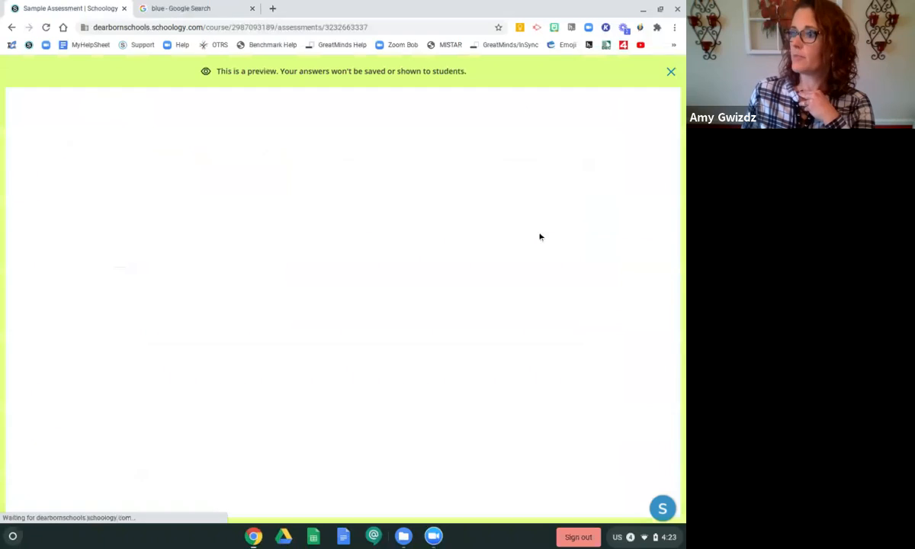
left_click(377, 227)
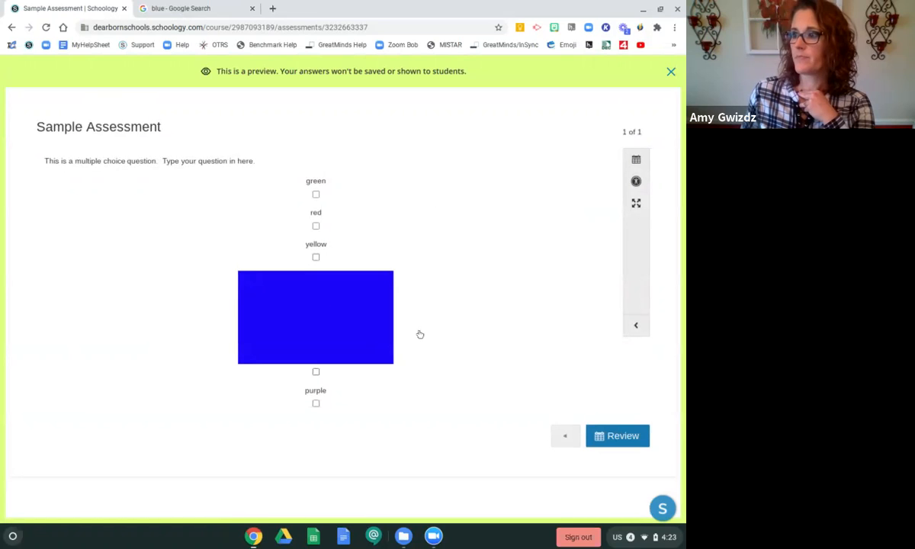
left_click(670, 73)
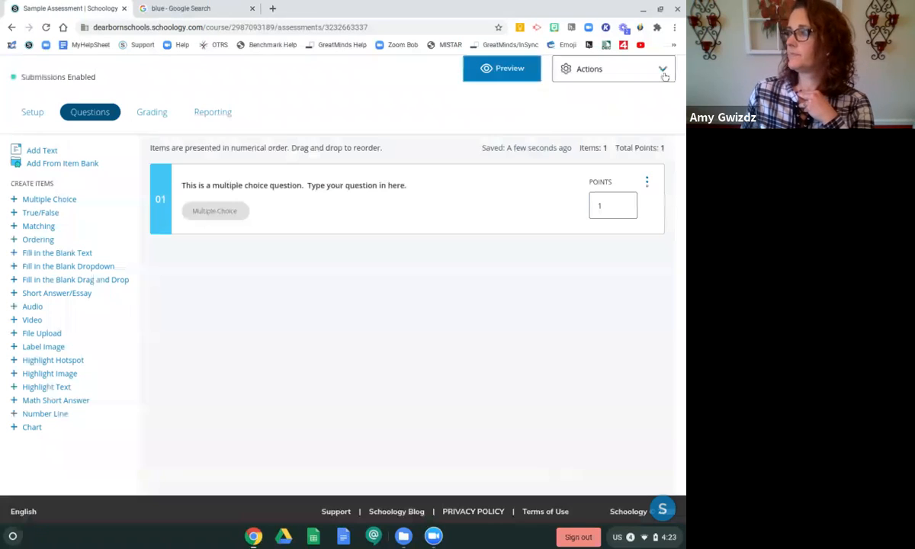
Reopen the question and review its options and correct answer setup
left_click(369, 214)
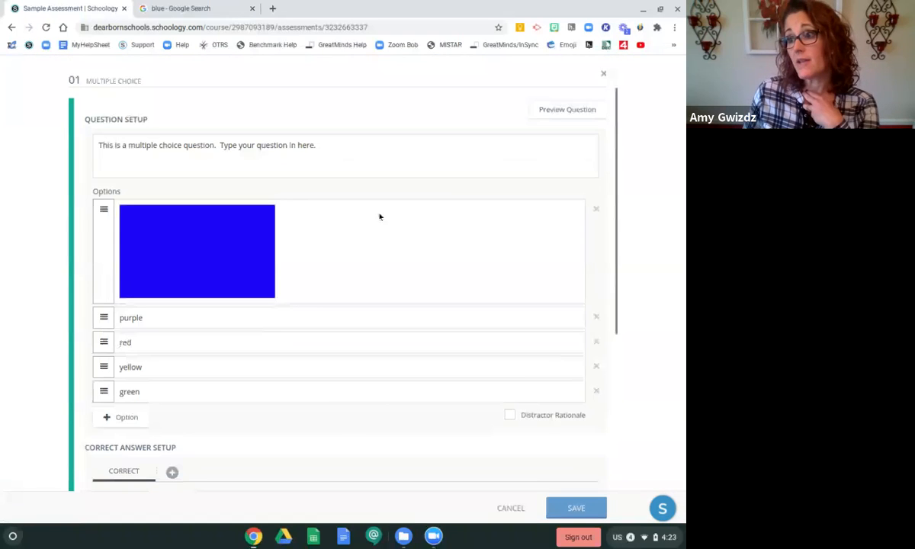
scroll(435, 227, "down", 4)
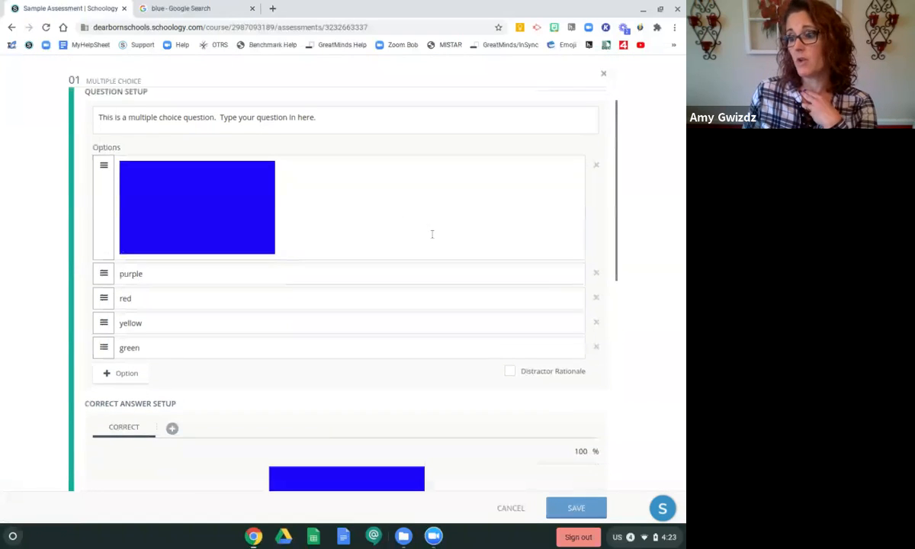
scroll(440, 242, "down", 3)
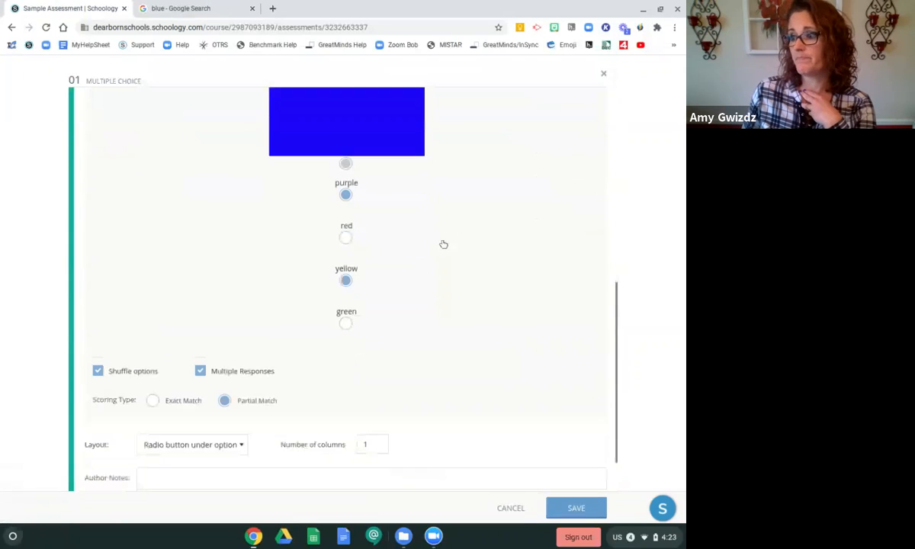